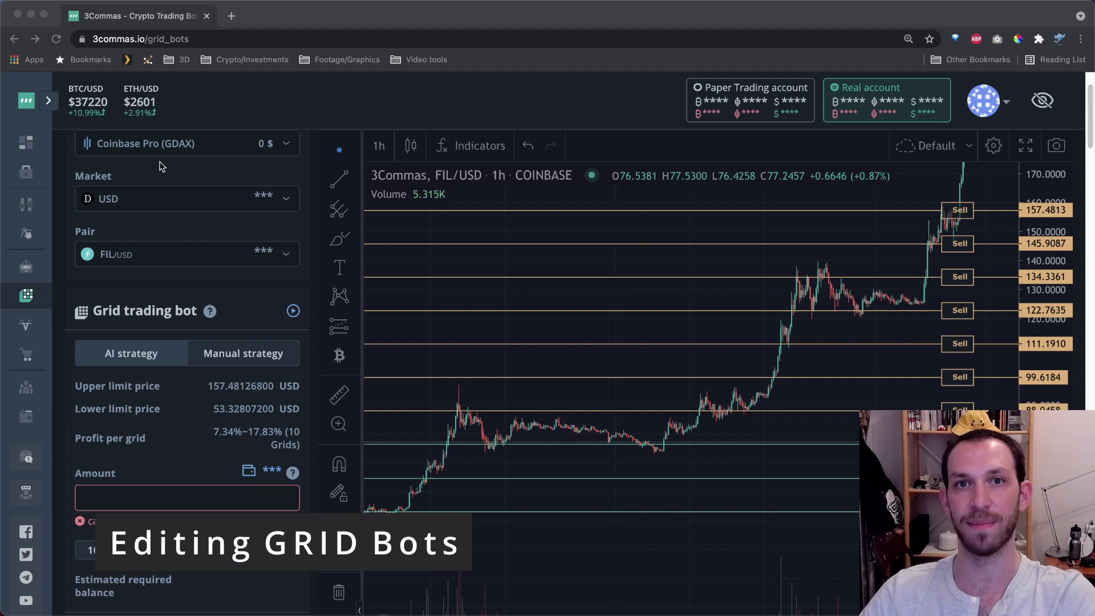
Switch the FIL/USD grid bot to Manual strategy with limit prices 155 and 55 USD.
left_click(658, 153)
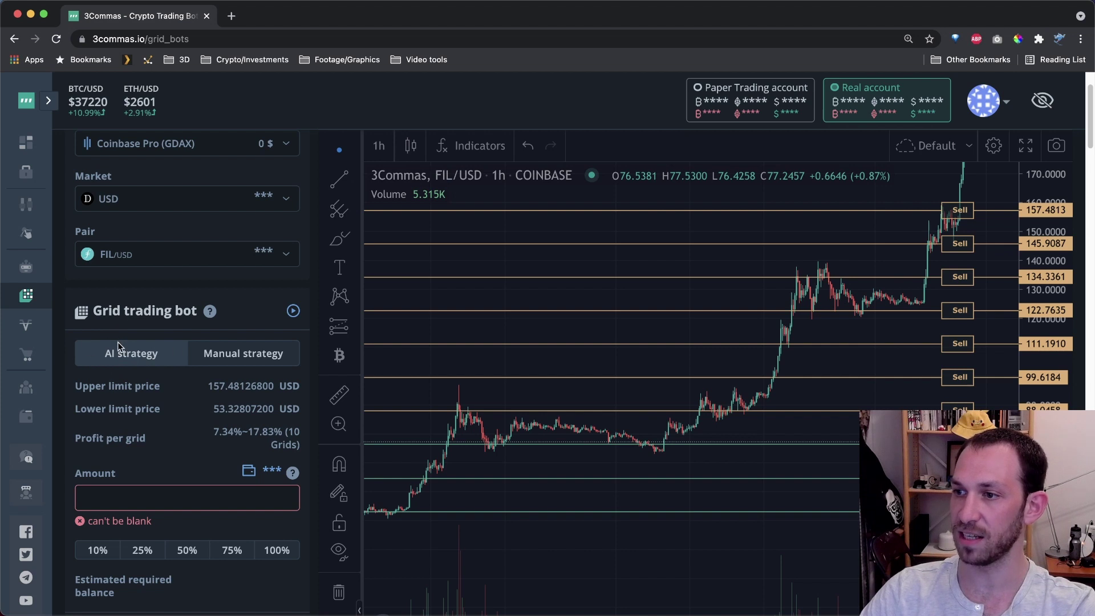
left_click(226, 356)
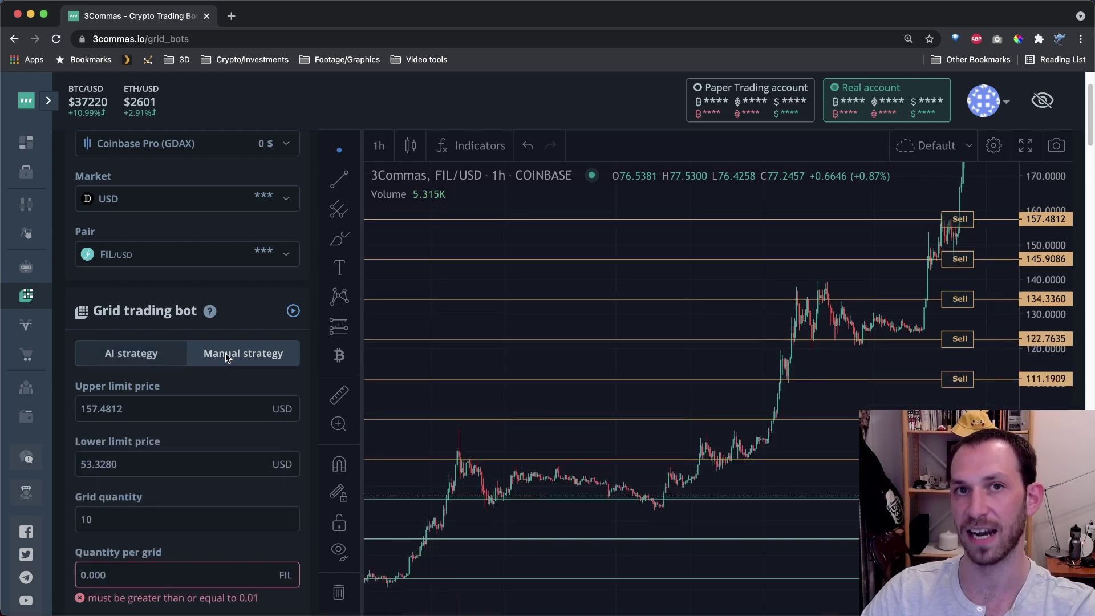
scroll(226, 356, "down", 1)
left_click_drag(92, 401, 171, 404)
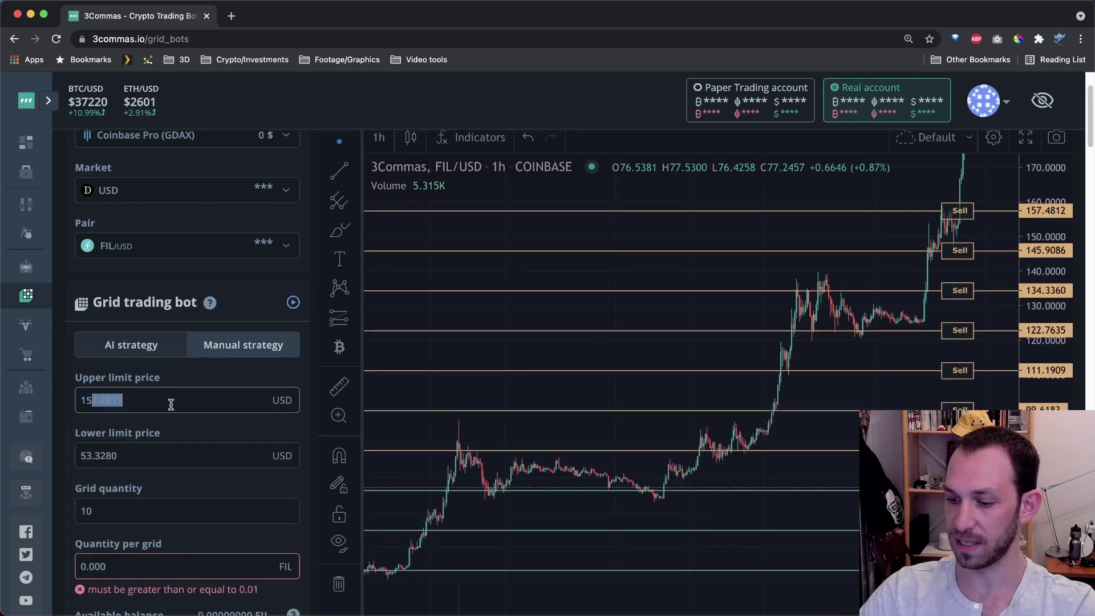
type("55")
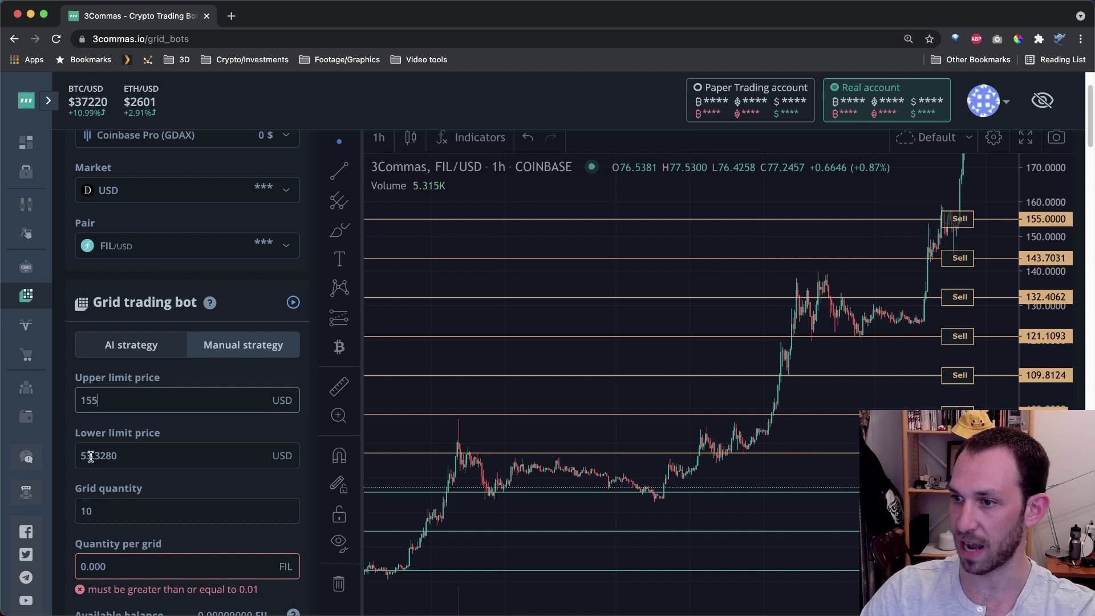
left_click_drag(87, 457, 189, 465)
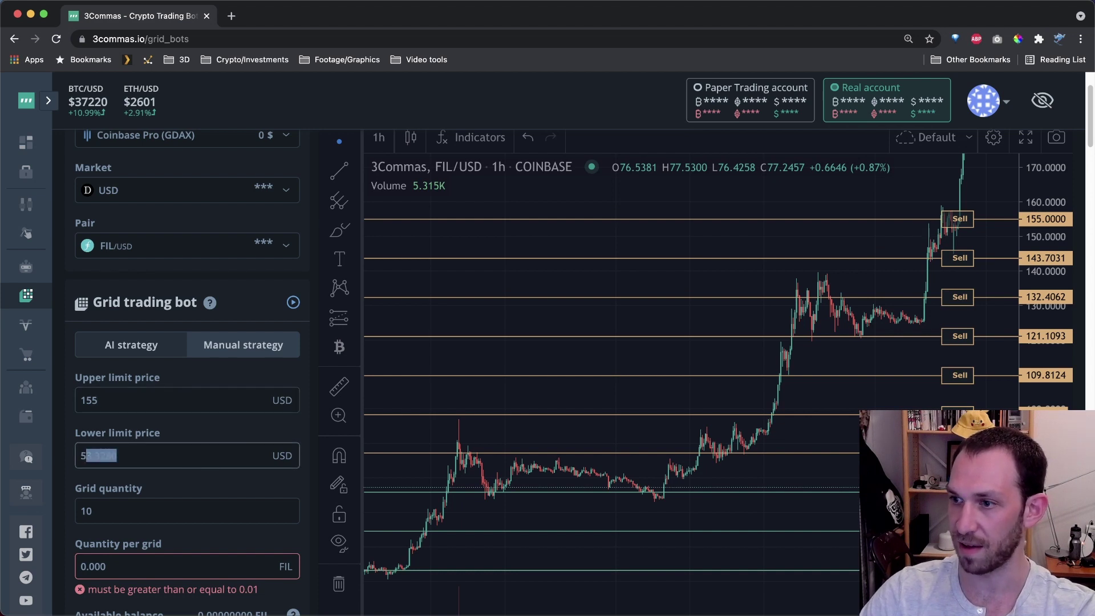
type("55")
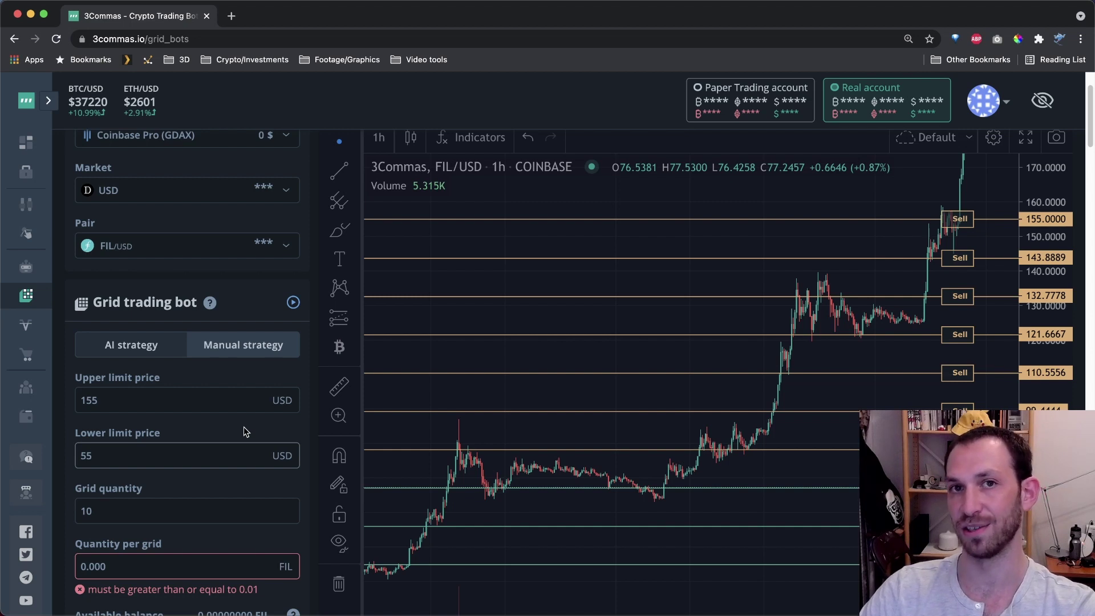
Step the upper limit price's last digit up from 155 to 159.
left_click(150, 397)
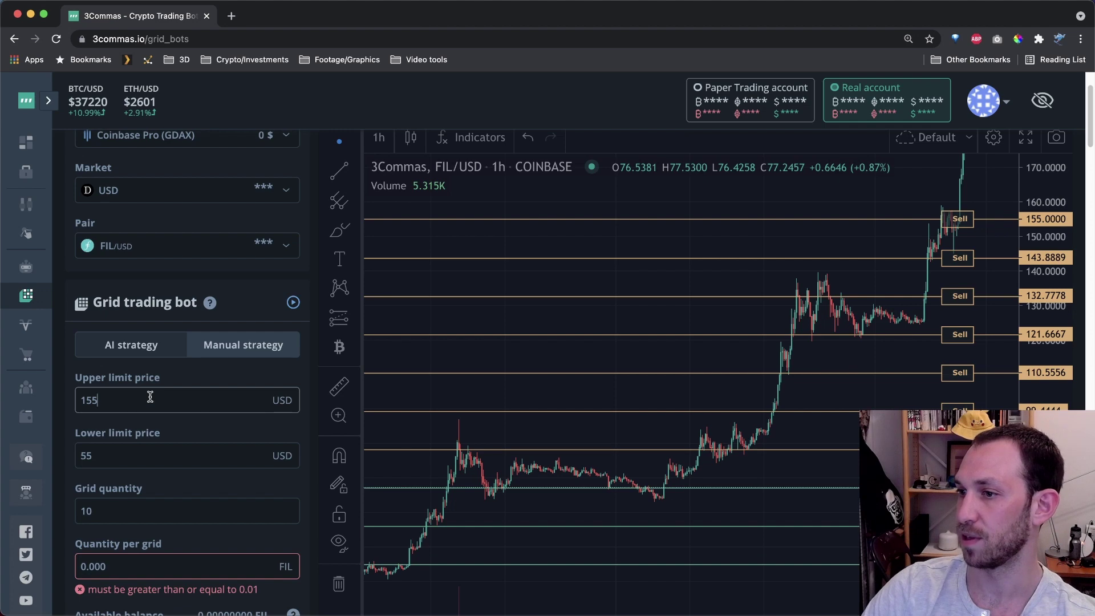
key("BackSpace")
type("6")
key("BackSpace")
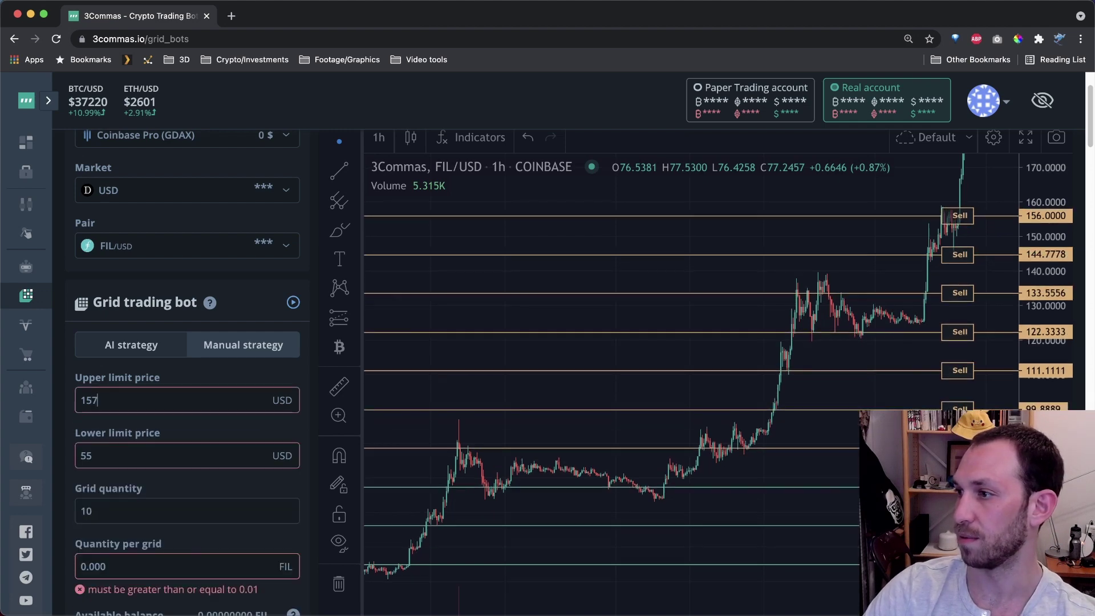
type("7")
key("BackSpace")
type("8")
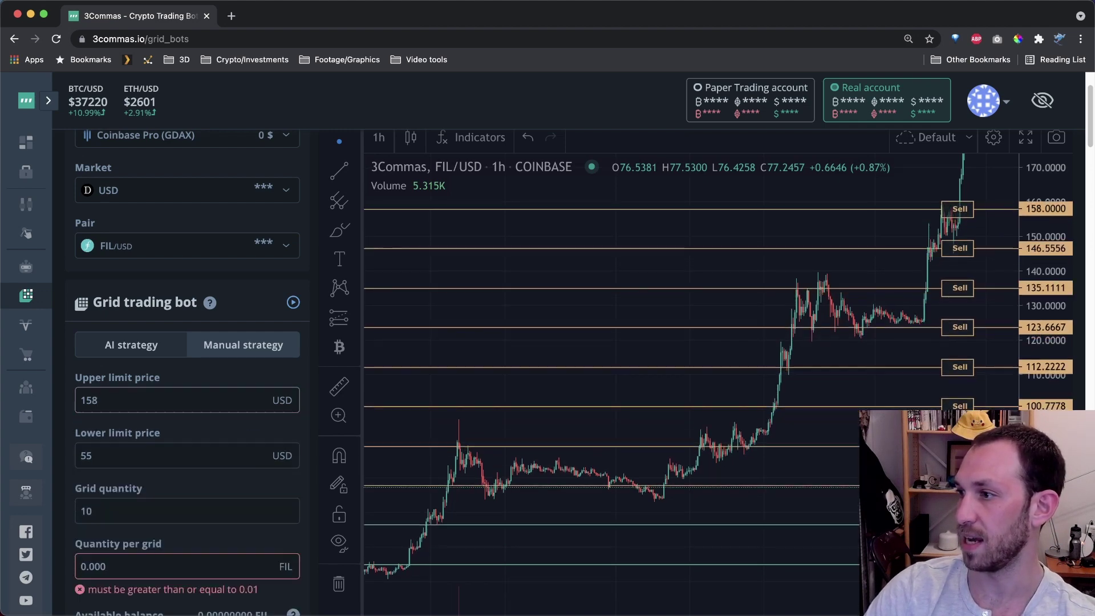
key("BackSpace")
type("9")
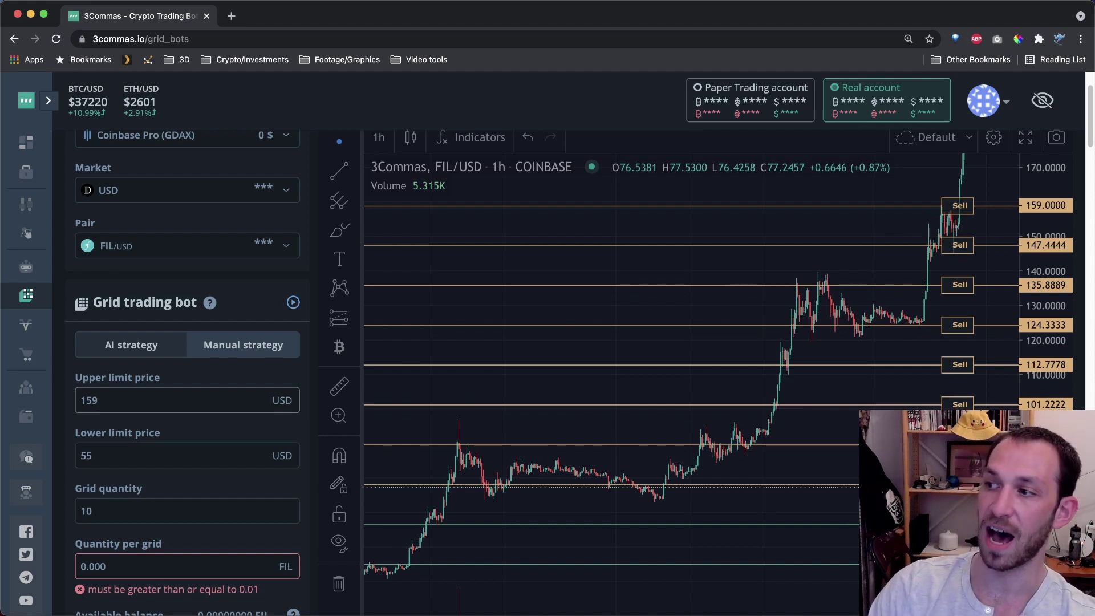
Nudge the lower limit price up with the arrow key to 58 USD.
left_click(108, 456)
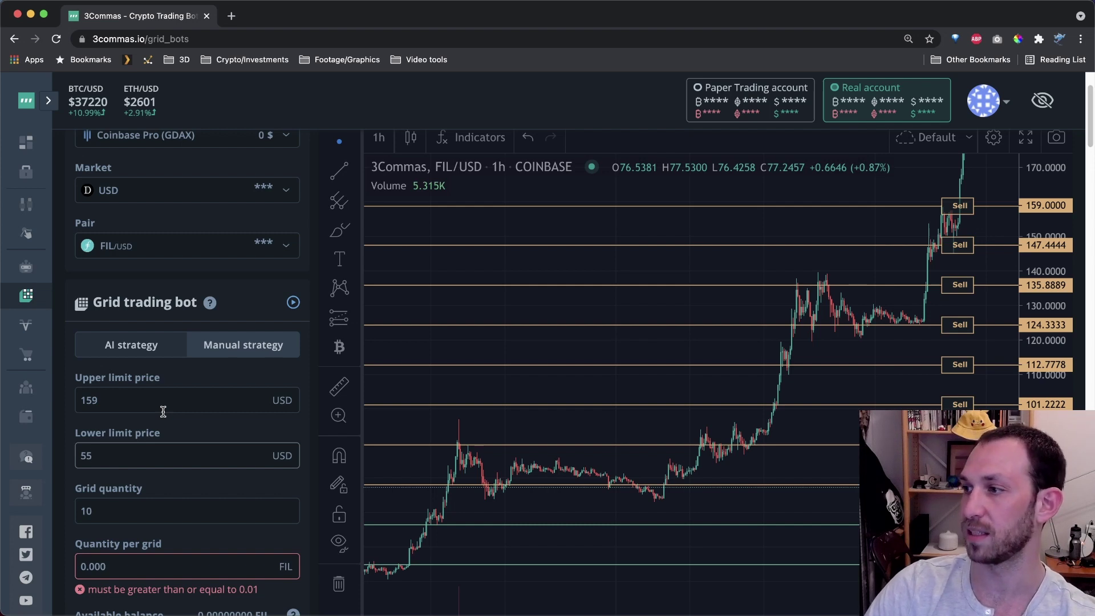
key("Up")
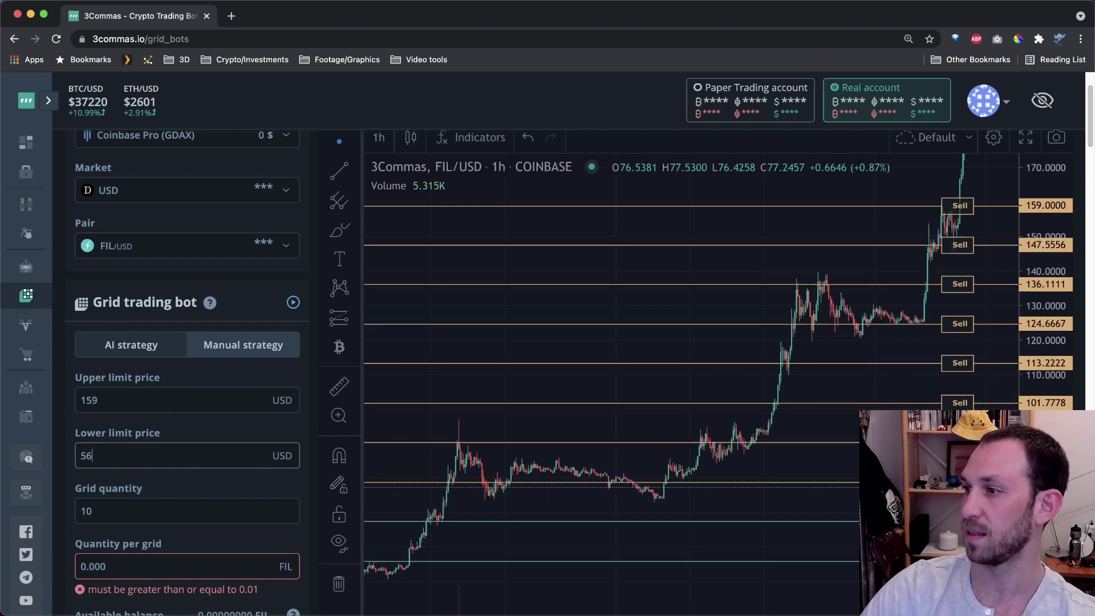
key("Up")
key("Up")
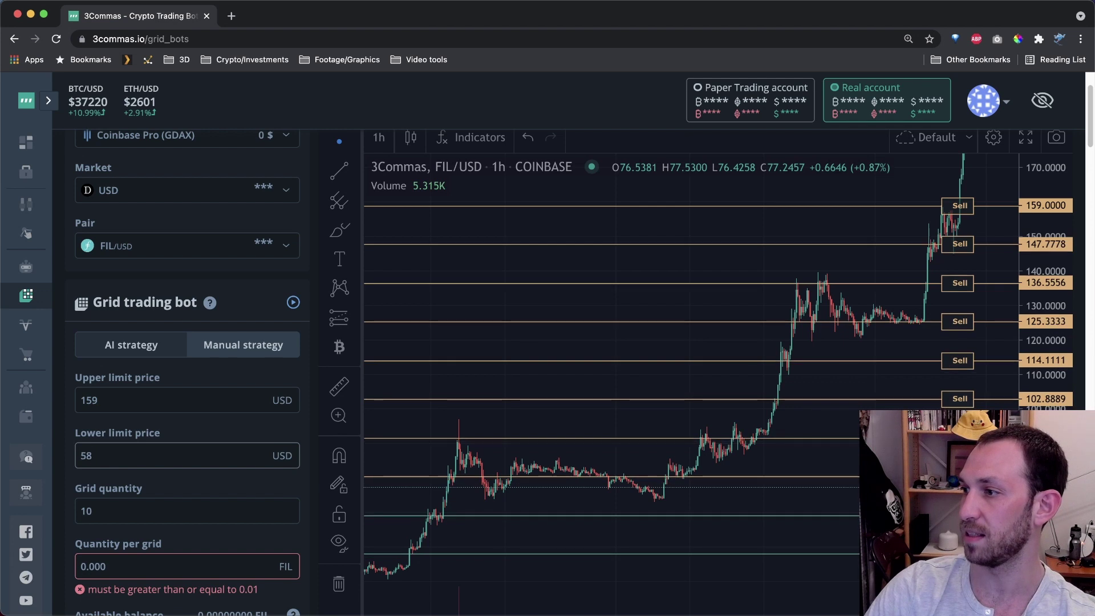
key("Up")
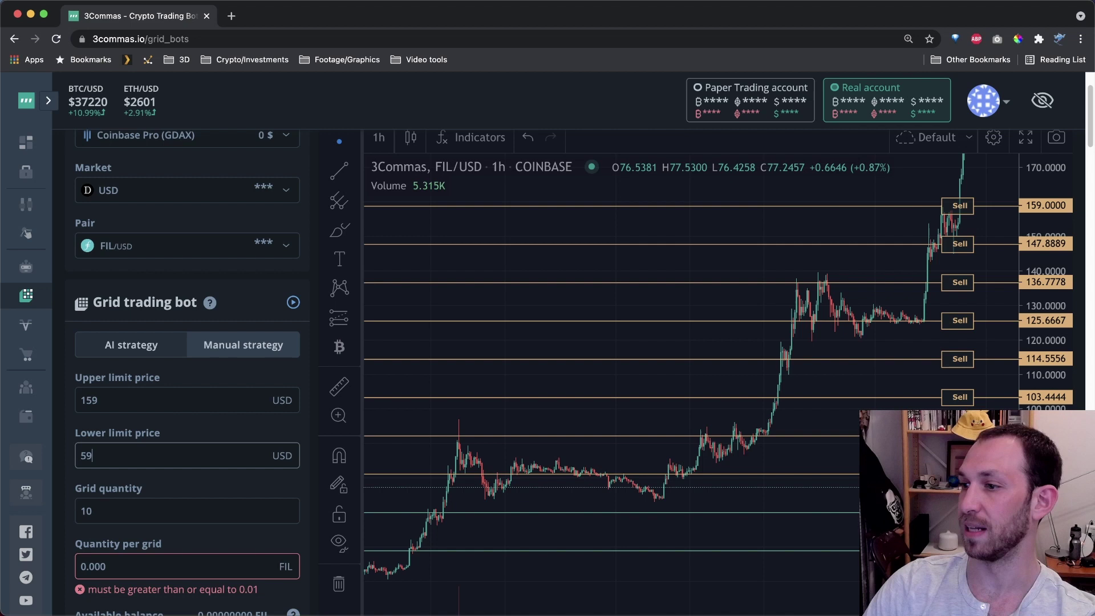
Bring the upper limit price down from 159 to 150 USD.
left_click(142, 399)
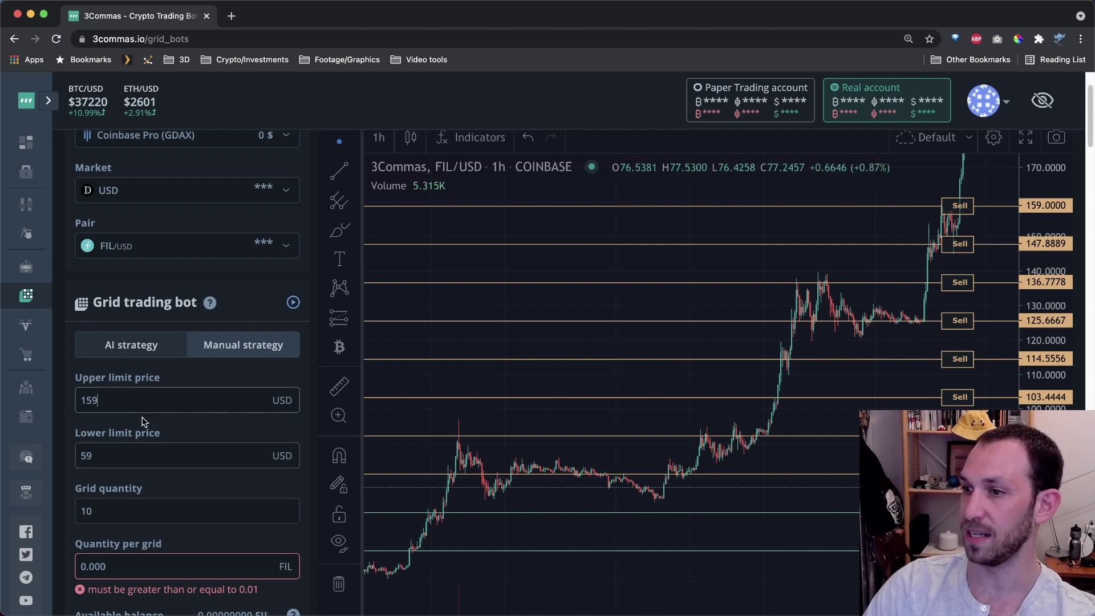
key("BackSpace")
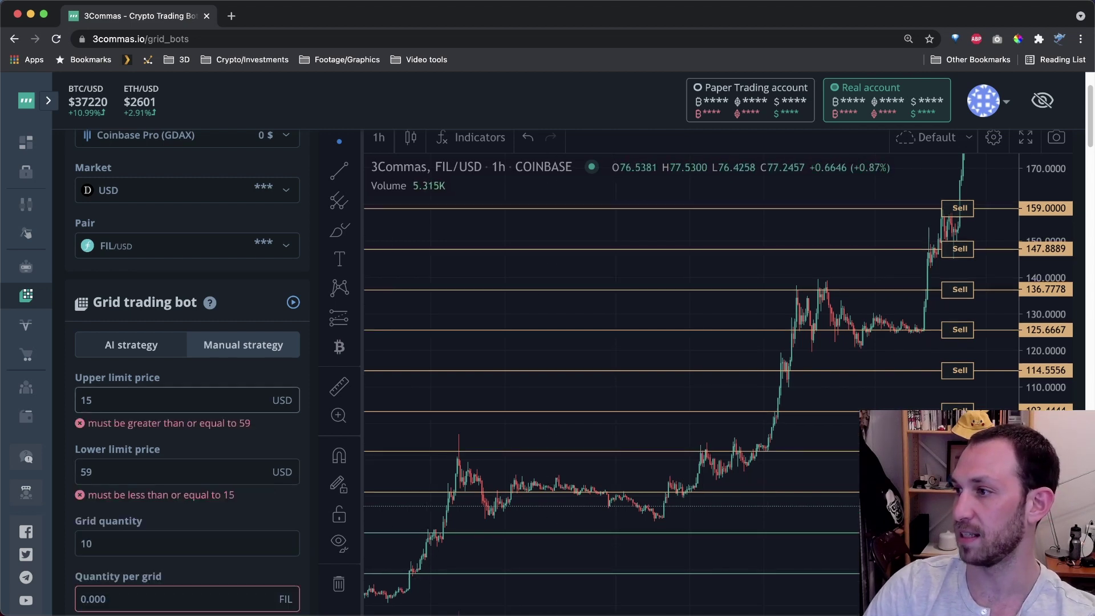
type("8")
key("BackSpace")
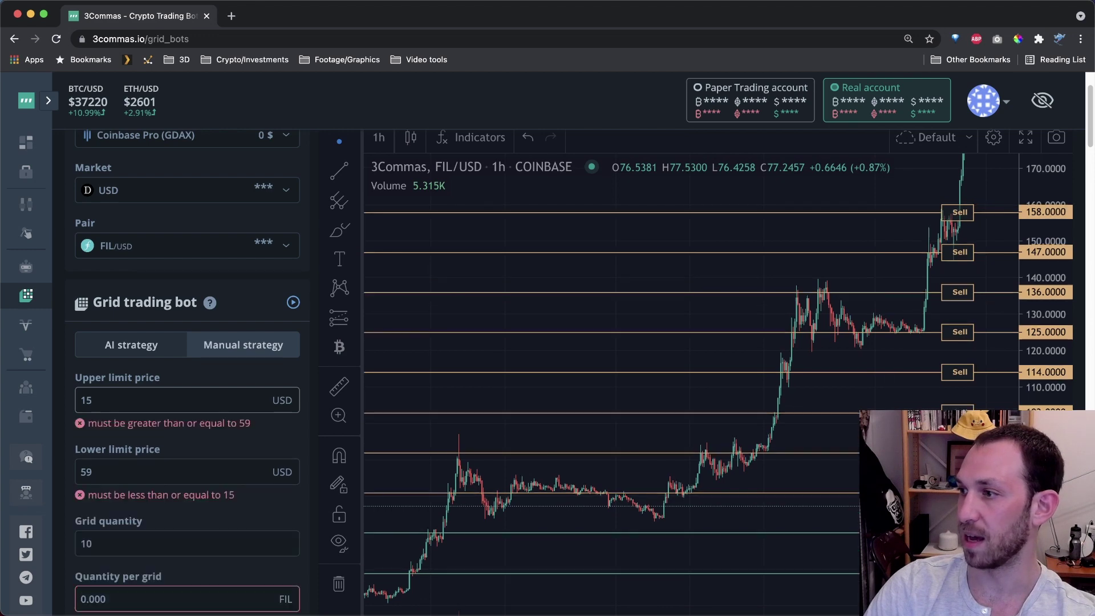
type("7")
key("BackSpace")
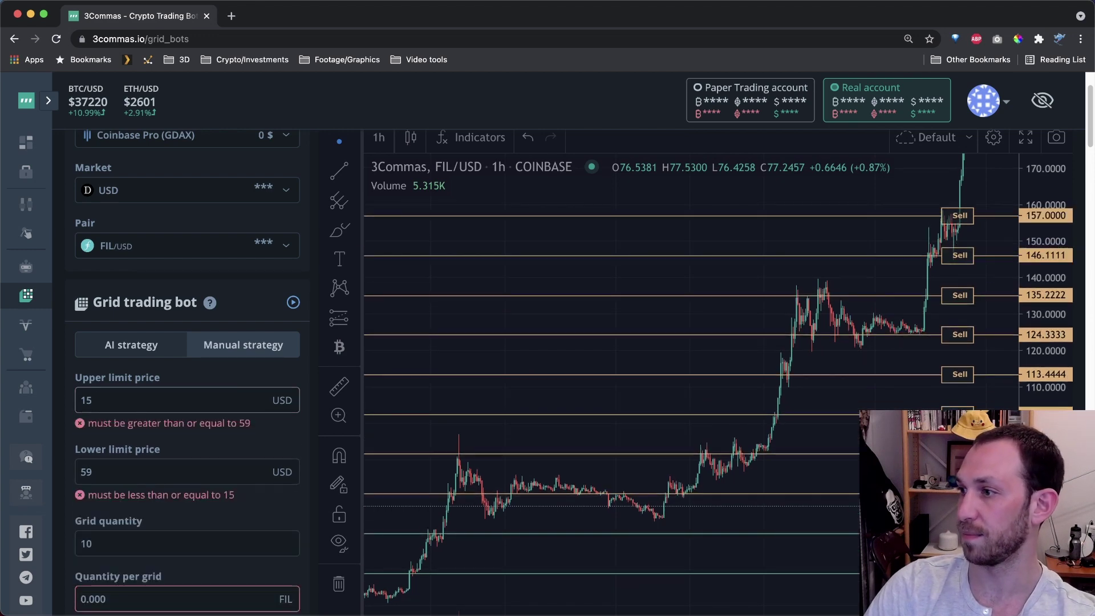
type("6")
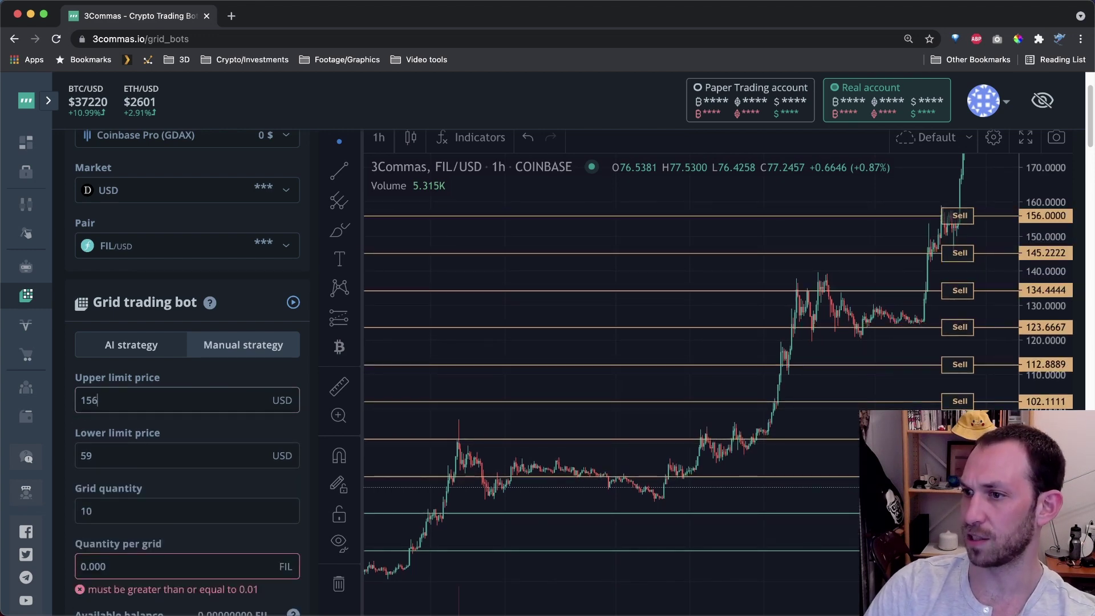
key("BackSpace")
type("3")
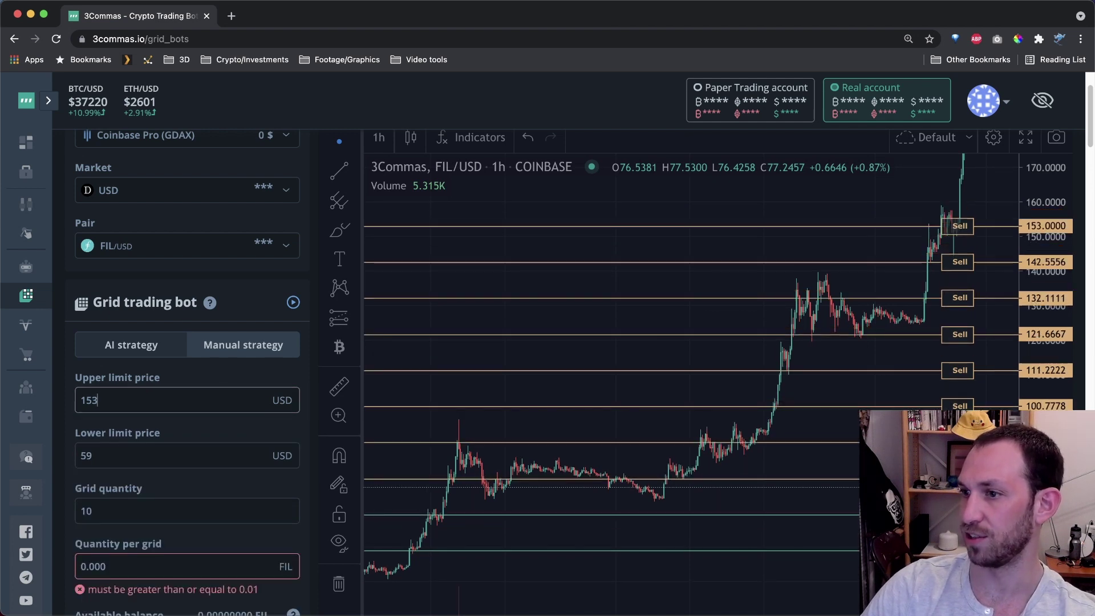
key("BackSpace")
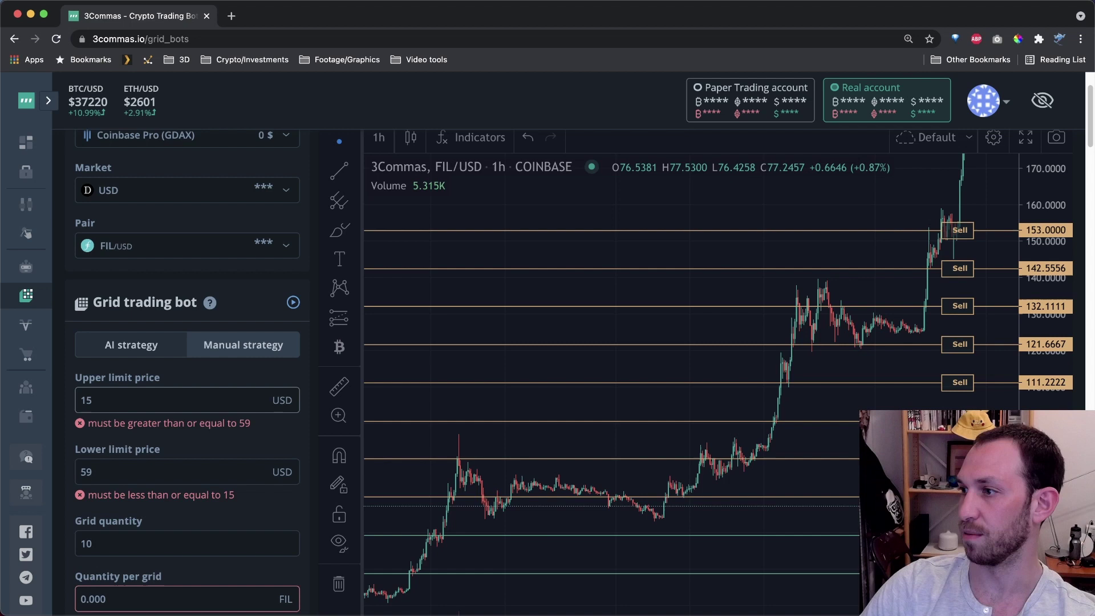
type("0")
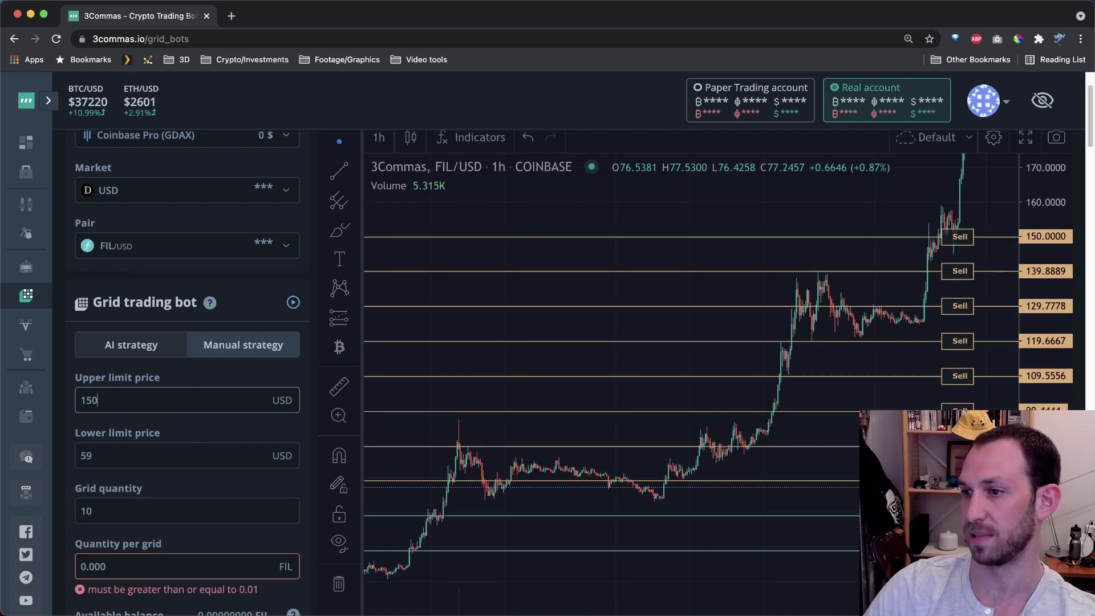
Change the lower limit price to 50 USD.
left_click(149, 451)
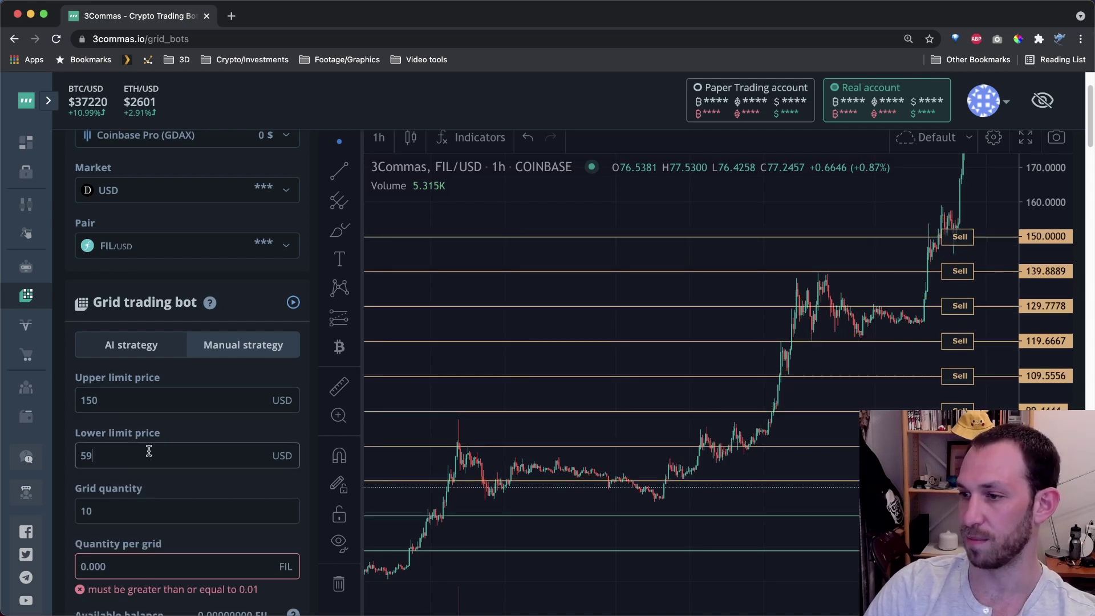
key("BackSpace")
type("6")
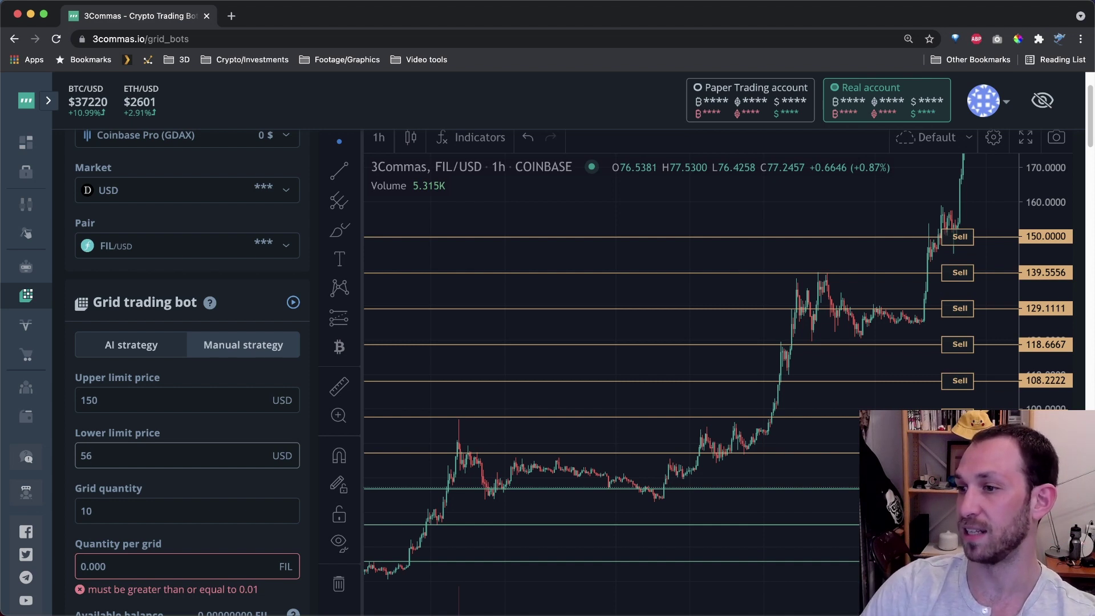
key("BackSpace")
type("3")
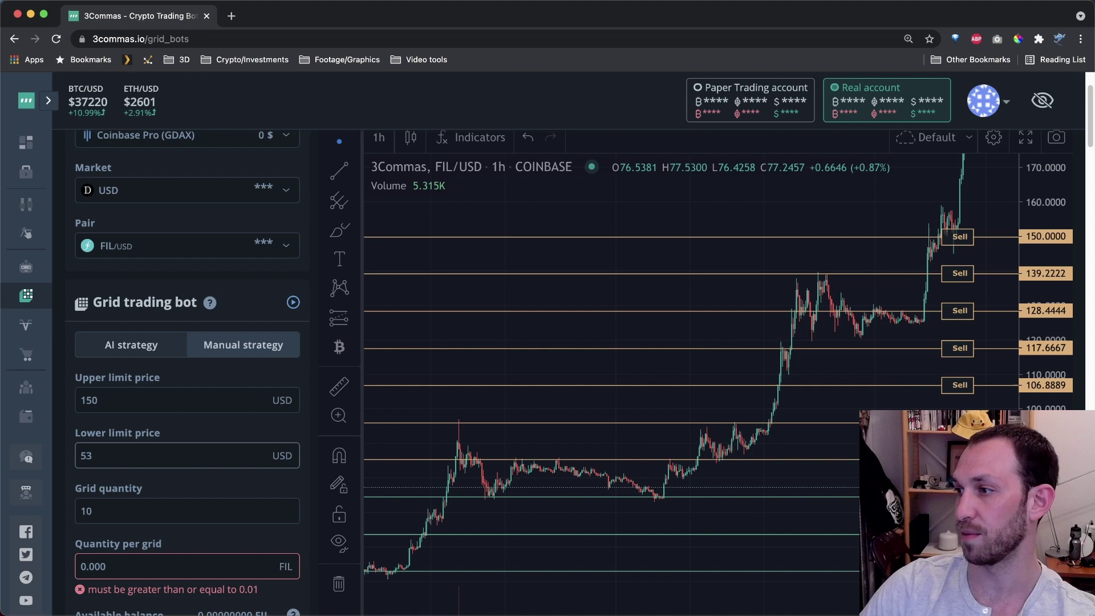
key("BackSpace")
type("0")
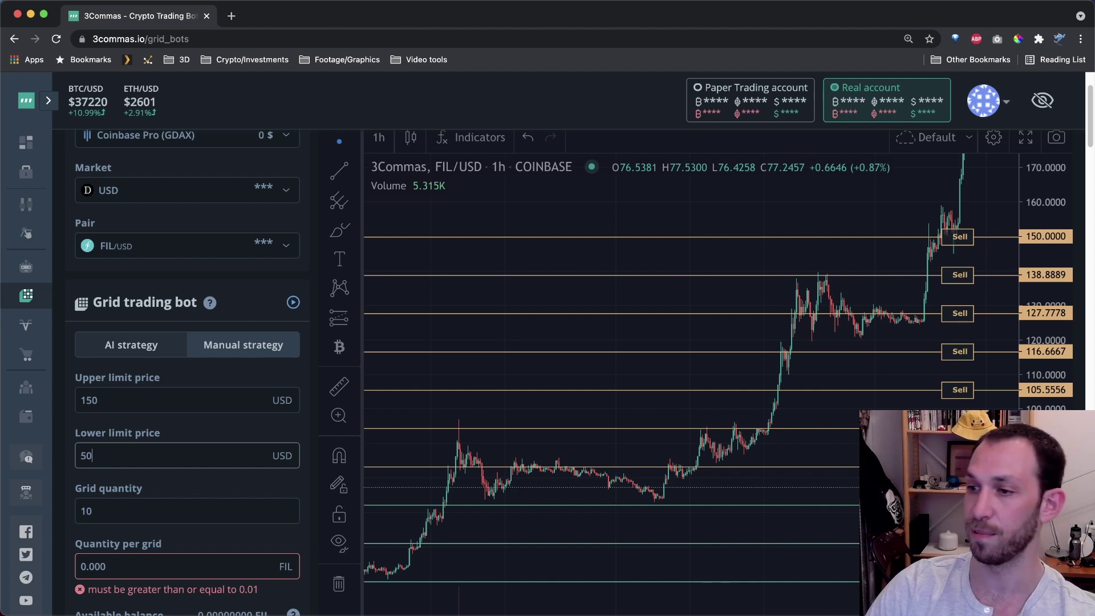
Set the lower limit price to 65 and the upper limit price to 140 USD.
key("BackSpace")
key("BackSpace")
type("60")
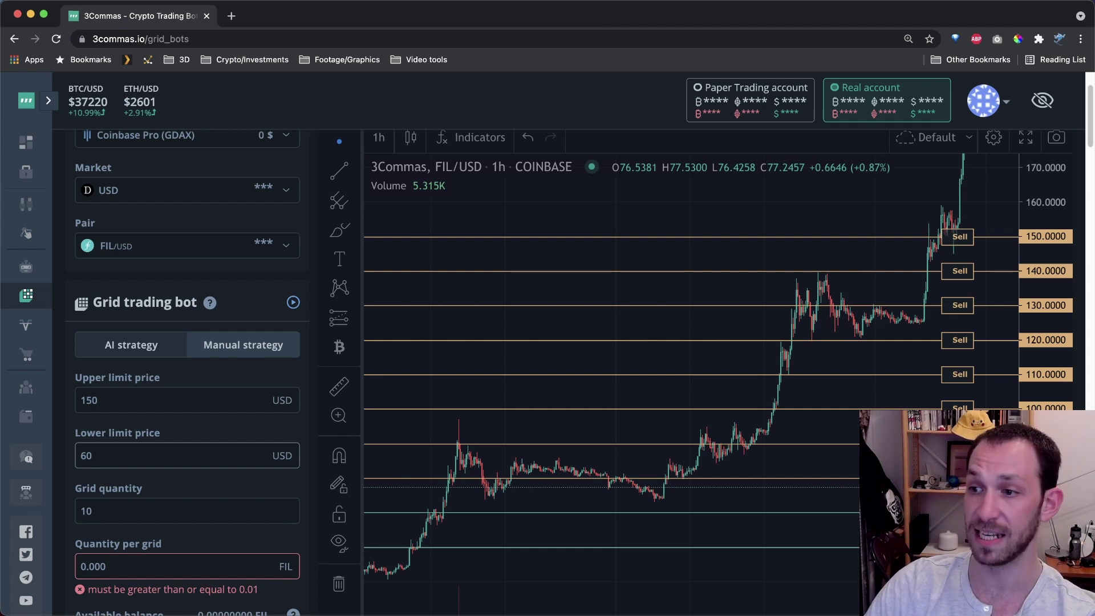
key("BackSpace")
type("5")
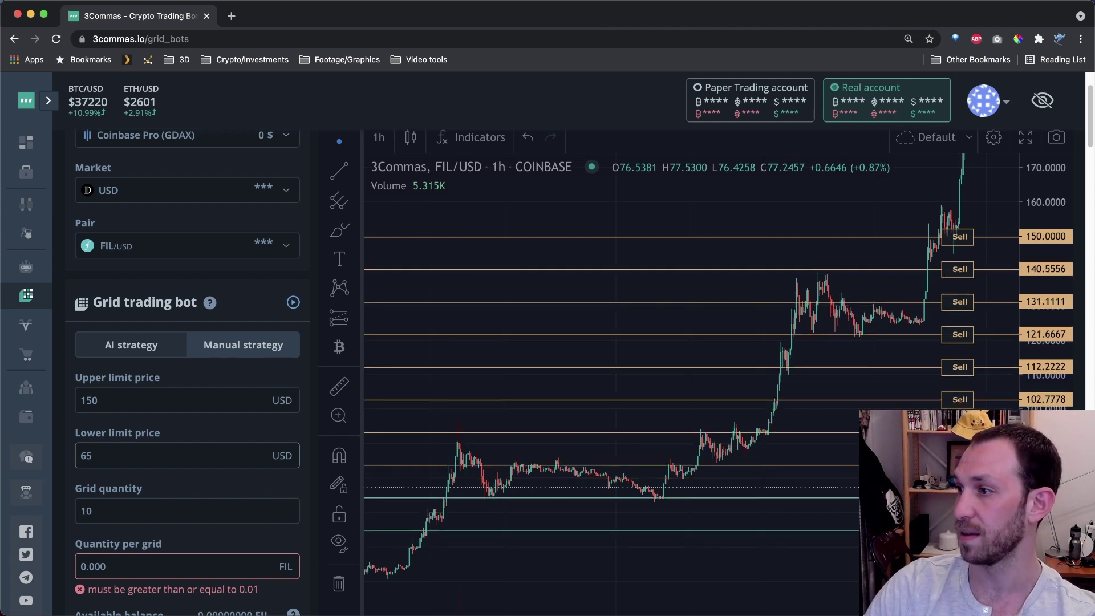
left_click(117, 400)
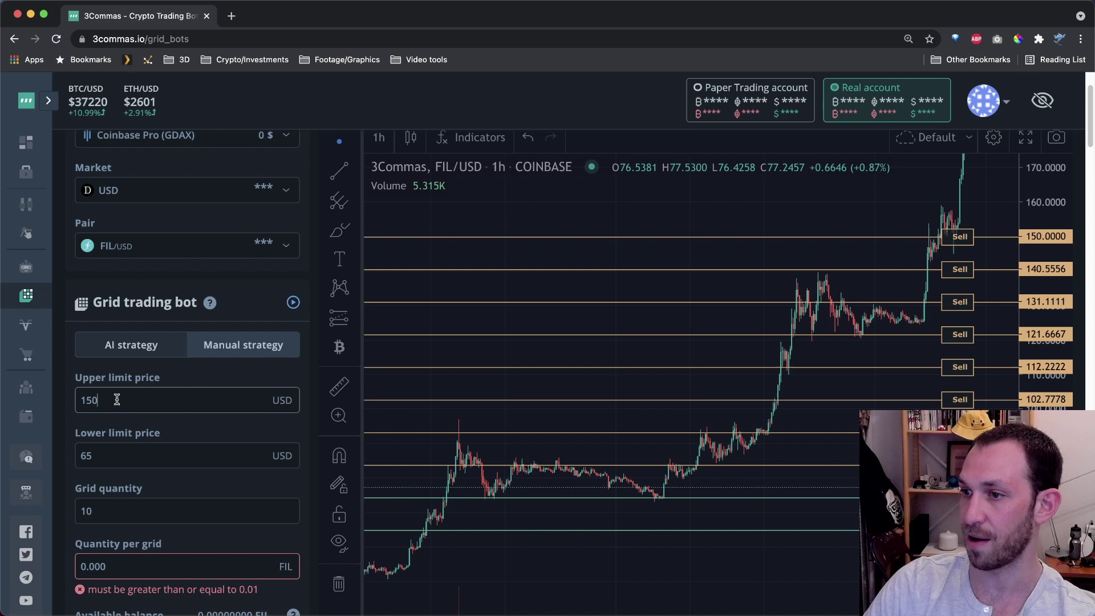
key("Left")
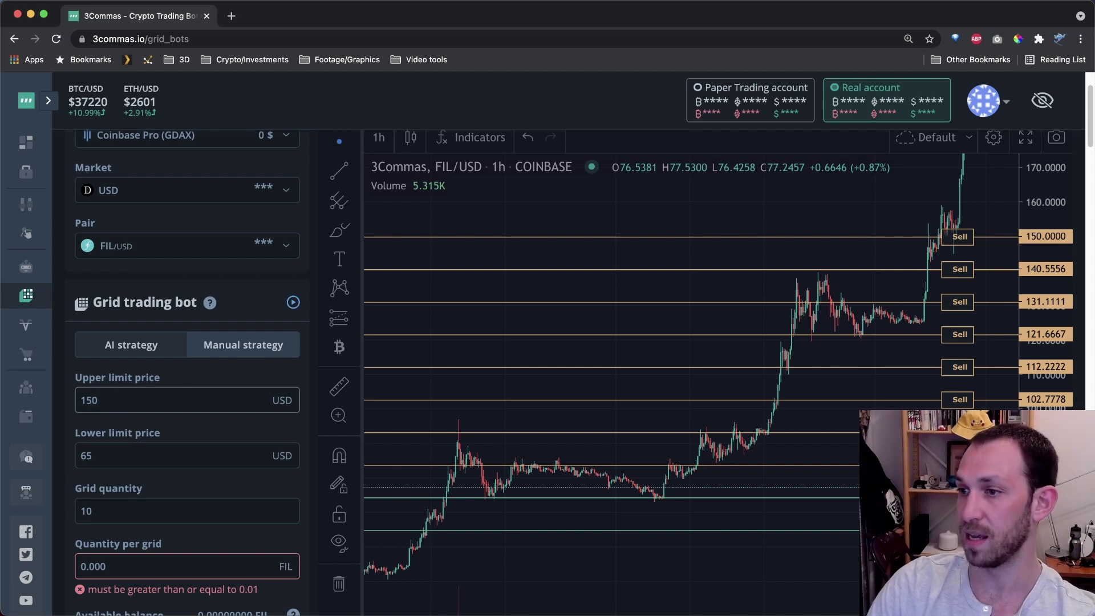
key("BackSpace")
type("4")
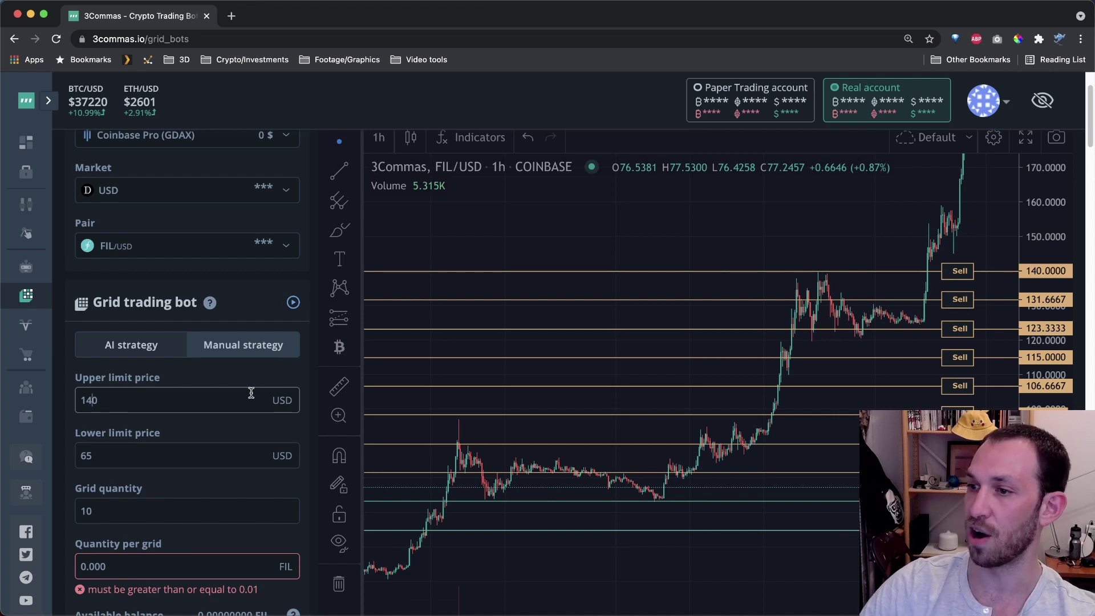
Check the resulting Grid width of 5.95% ~ 11.36%.
scroll(217, 460, "down", 4)
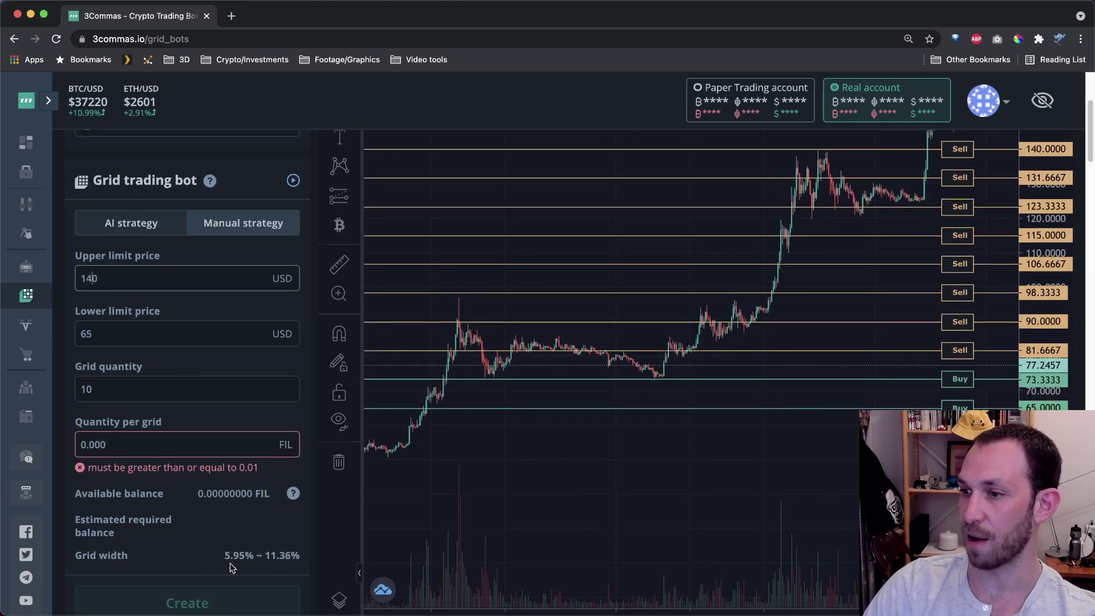
left_click_drag(225, 555, 294, 555)
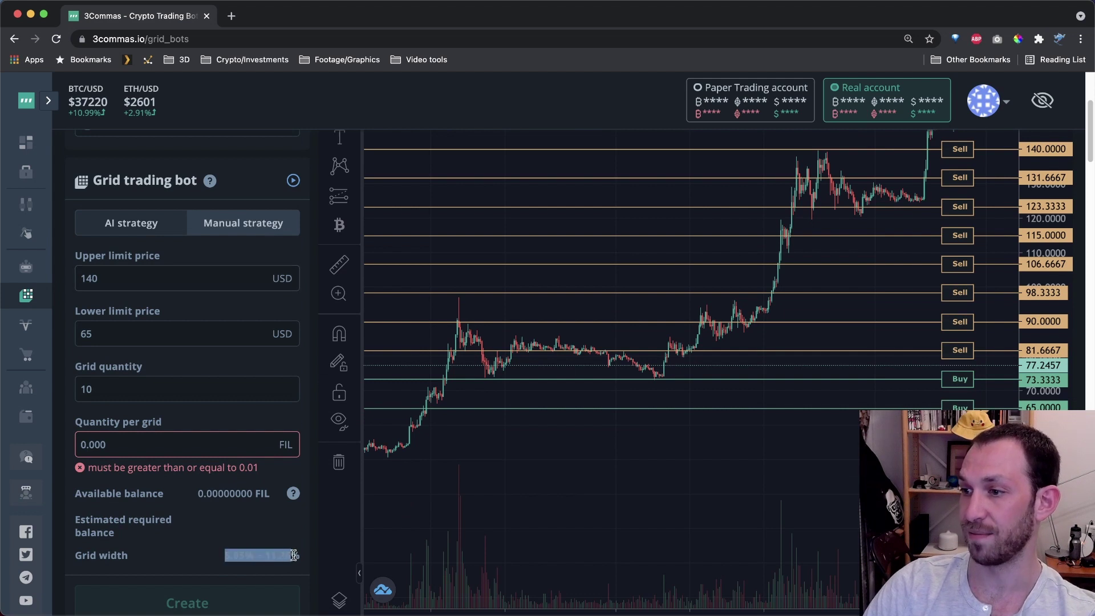
left_click(274, 567)
scroll(238, 560, "up", 1)
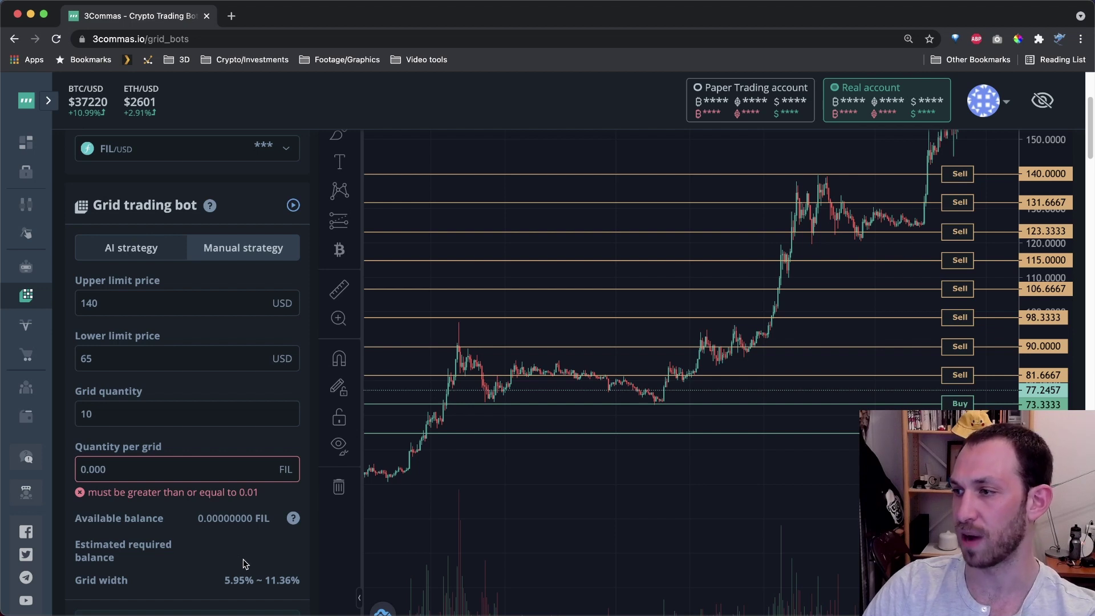
scroll(244, 560, "up", 1)
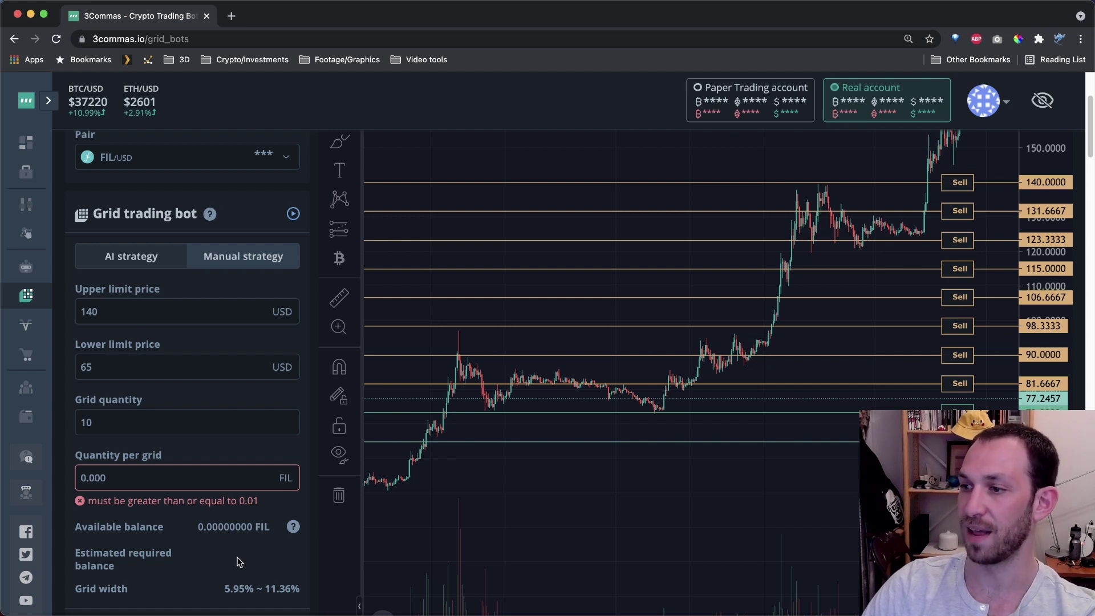
Change Grid quantity from 10 to 15, then to 25, and confirm it.
left_click(124, 419)
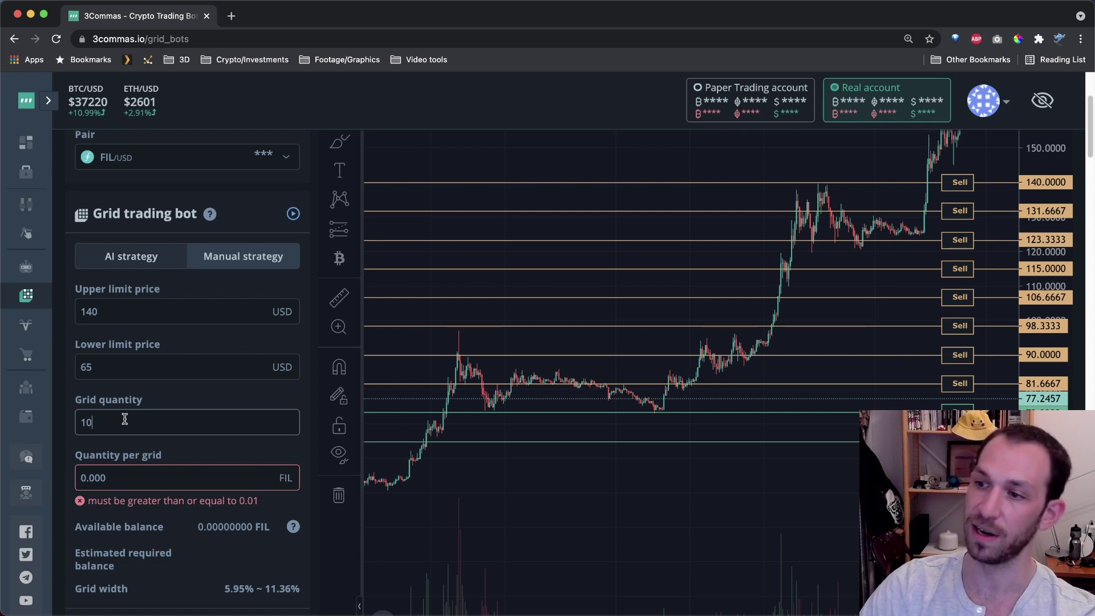
key("BackSpace")
type("5")
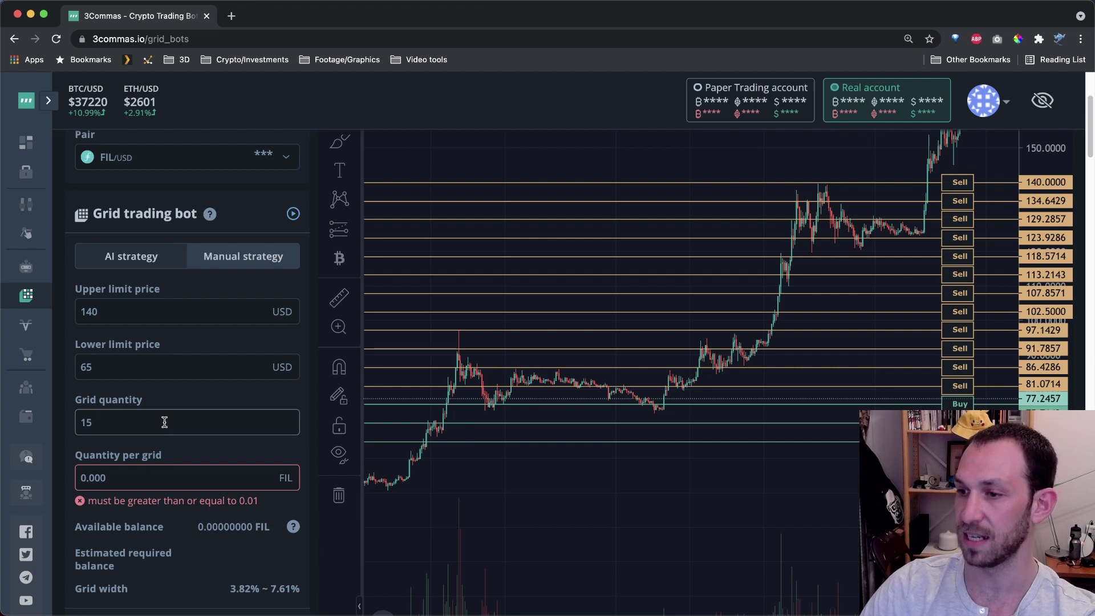
key("BackSpace")
key("BackSpace")
type("255")
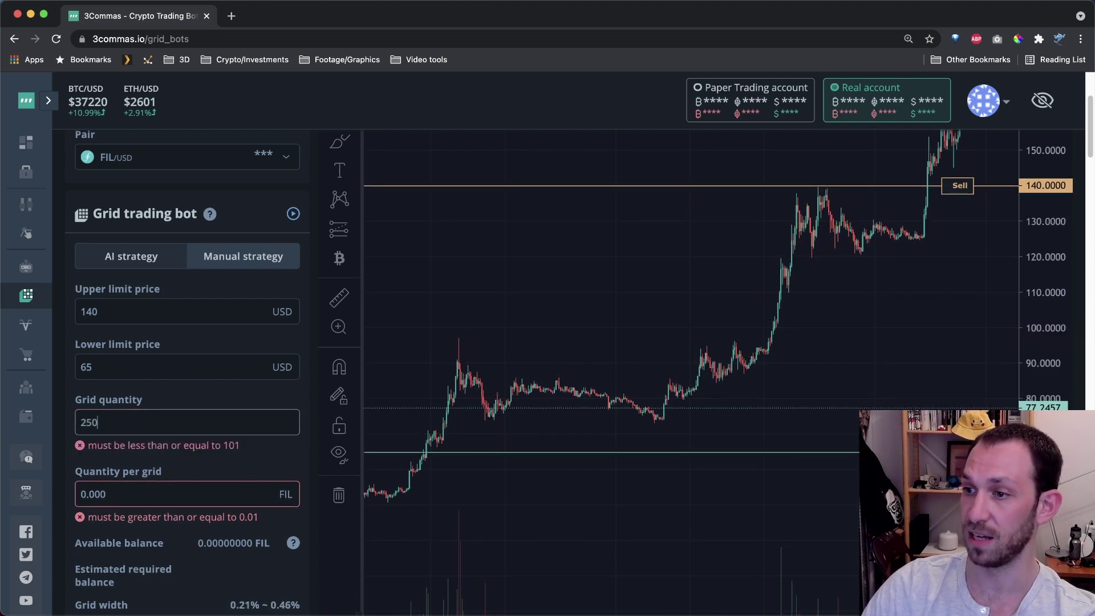
key("BackSpace")
left_click(233, 572)
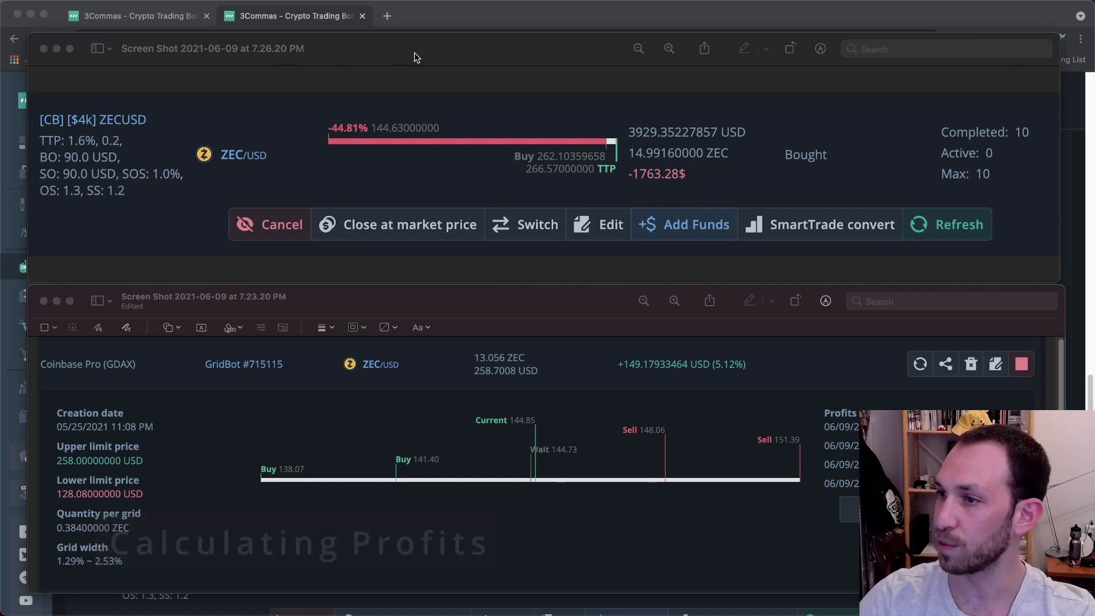
Outline the DCA deal's 14.99160000 ZEC holding in its Preview screenshot.
left_click(393, 55)
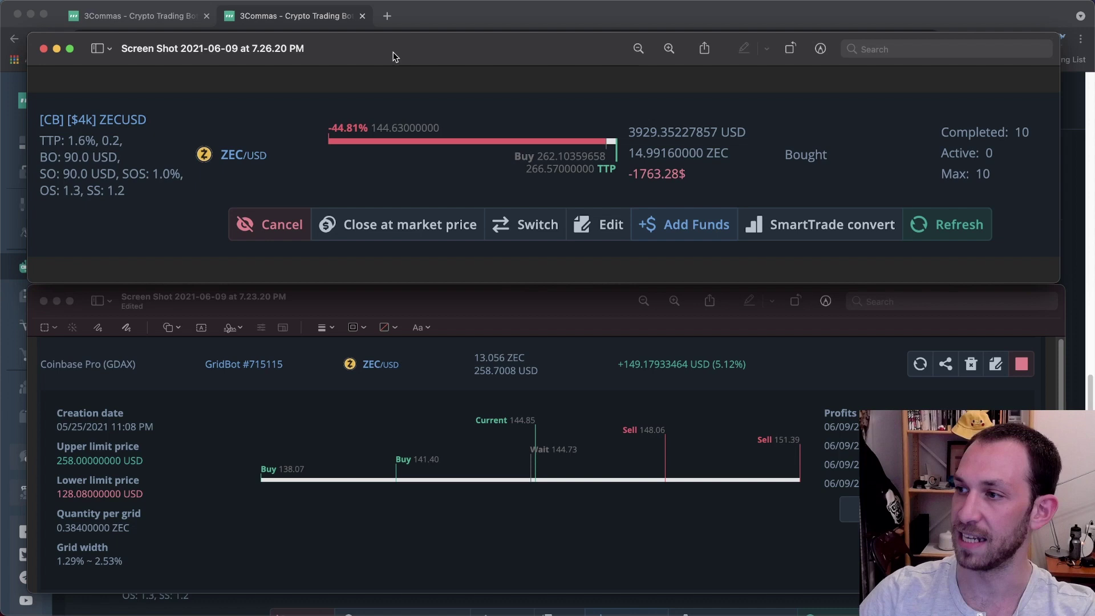
left_click(518, 303)
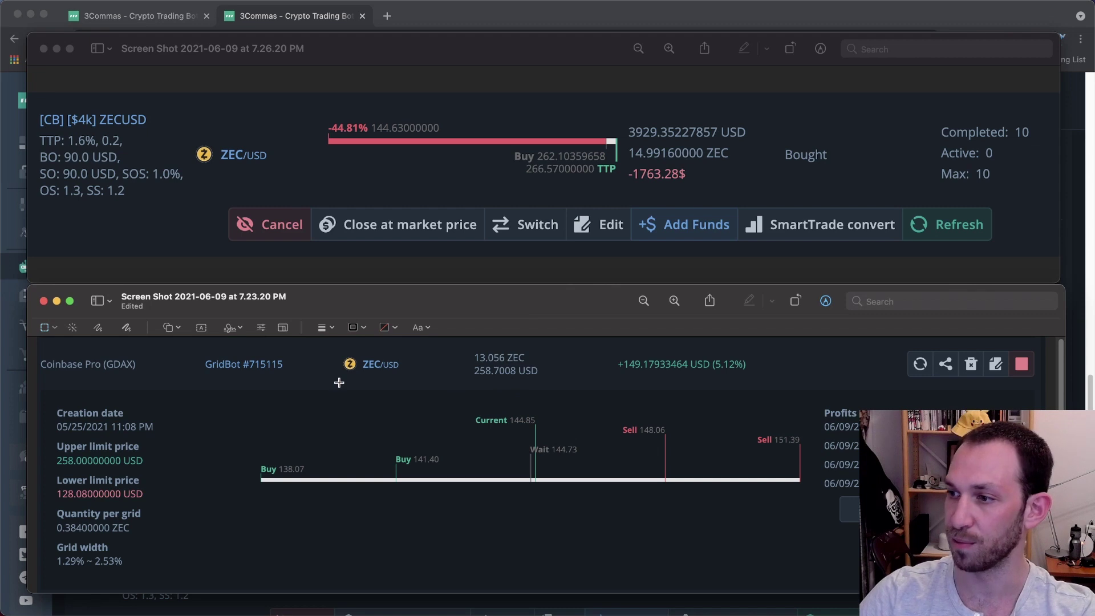
left_click(401, 86)
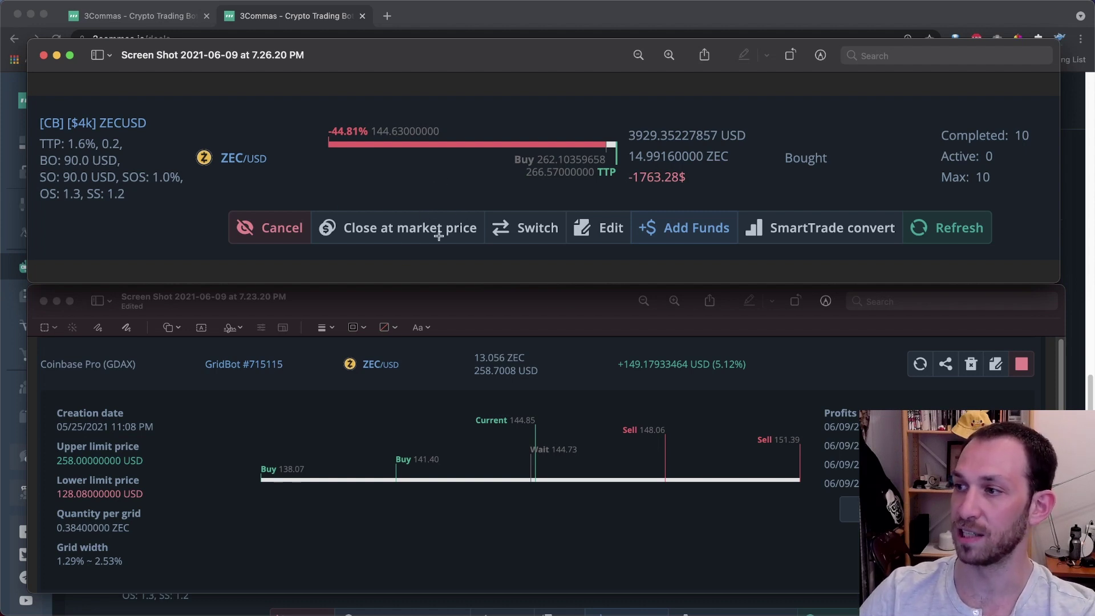
mouse_move(627, 147)
left_mouse_down()
mouse_move(730, 165)
mouse_move(622, 165)
left_mouse_up()
left_click(703, 185)
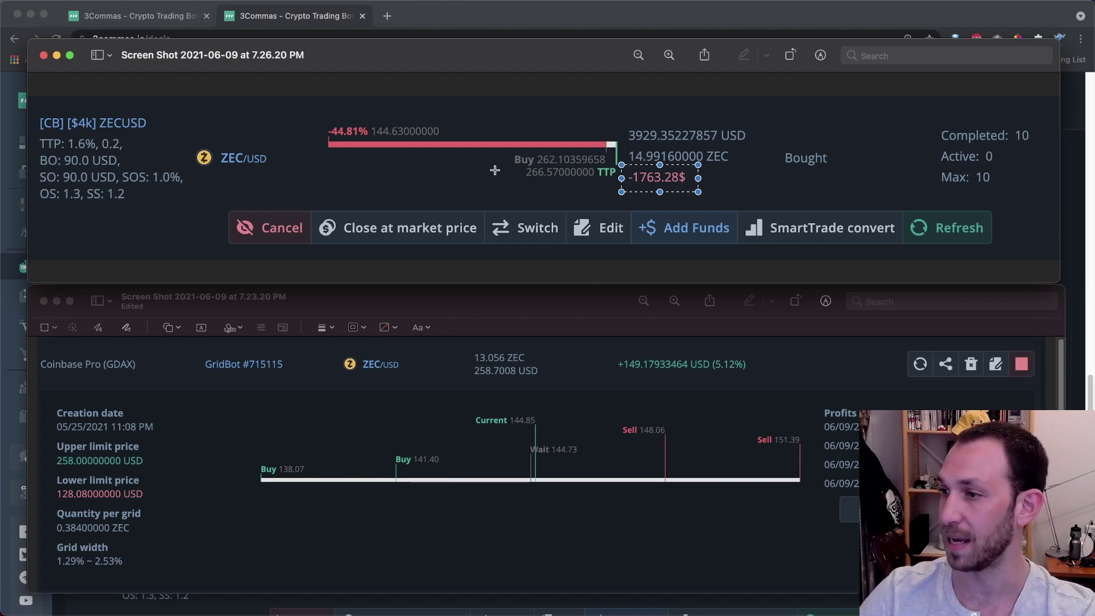
Outline the grid bot's +149.17933464 USD profit in its screenshot.
left_click(527, 308)
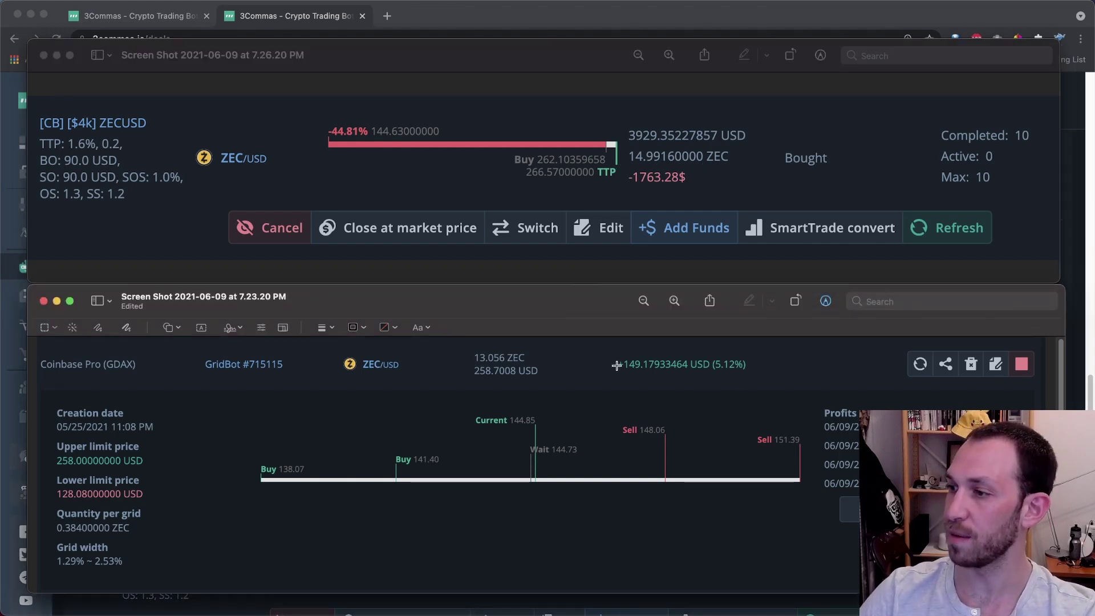
left_click_drag(608, 348, 755, 382)
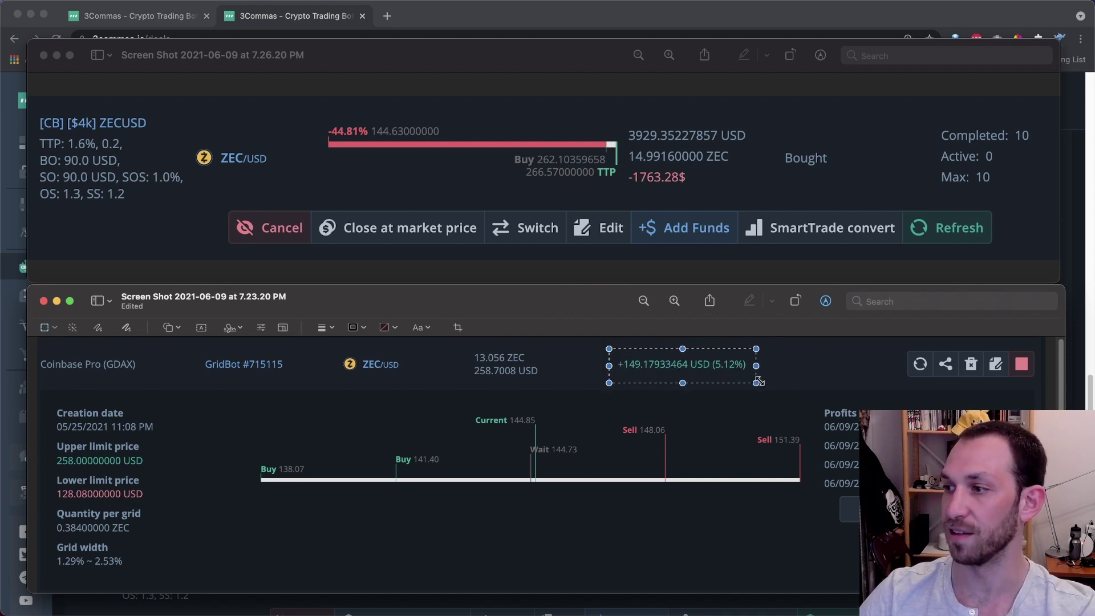
left_click(491, 403)
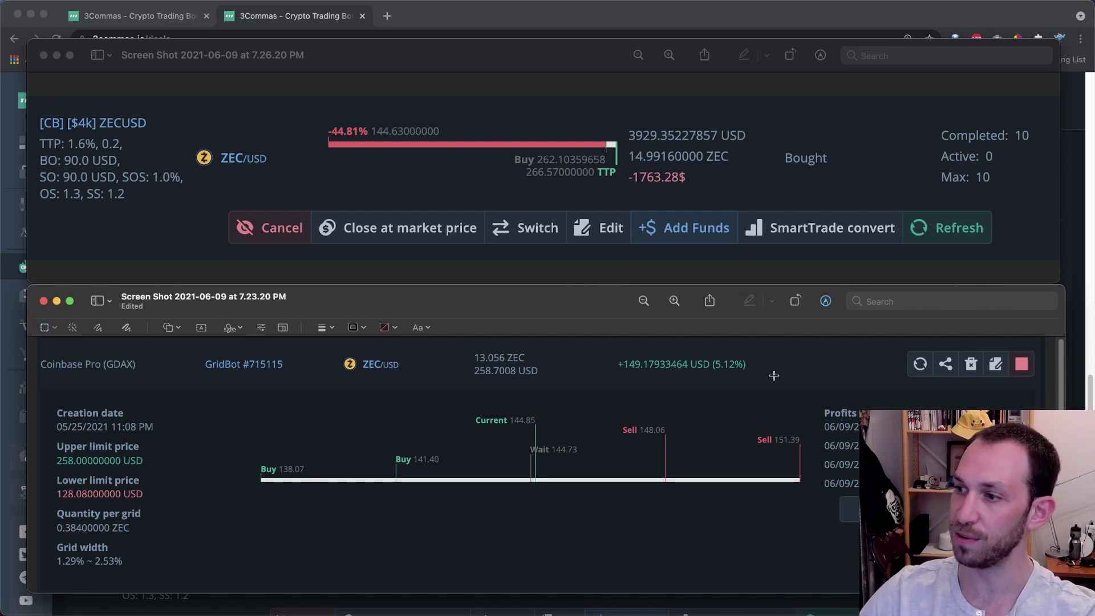
Outline the grid bot's 13.056 ZEC, 258.7008 USD and +149.17933464 USD profit figures.
key("super+space")
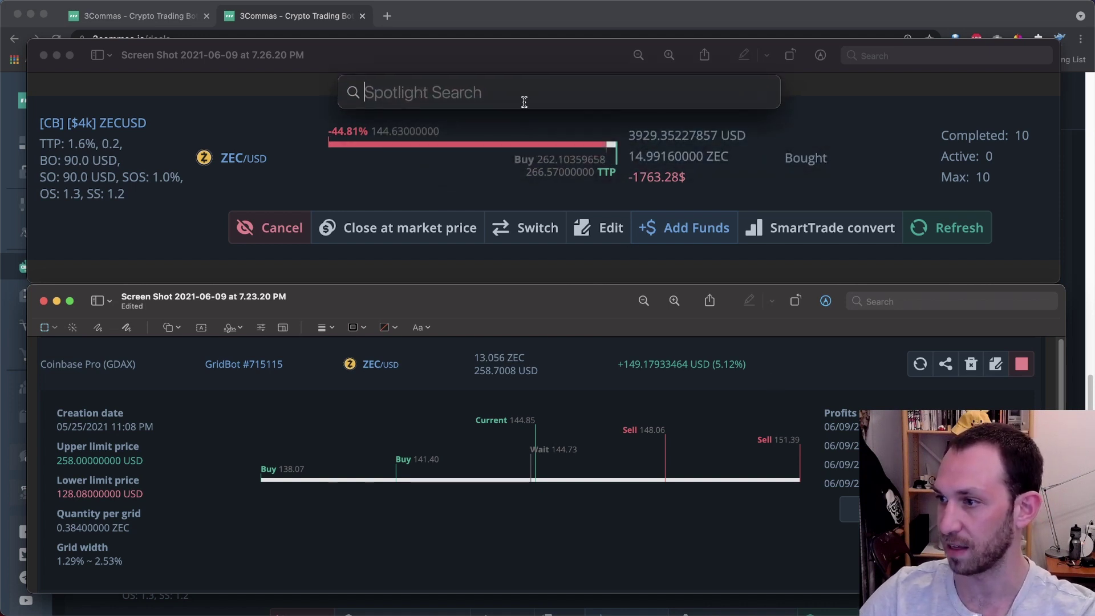
left_click(471, 377)
left_click_drag(471, 345, 532, 366)
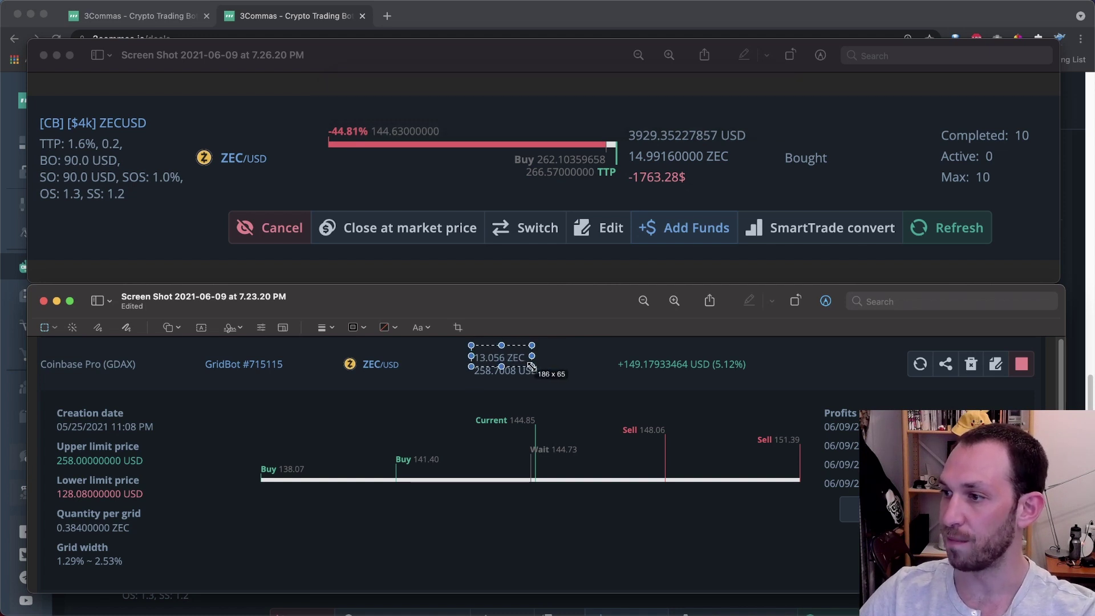
left_click(560, 385)
left_click_drag(550, 384, 461, 364)
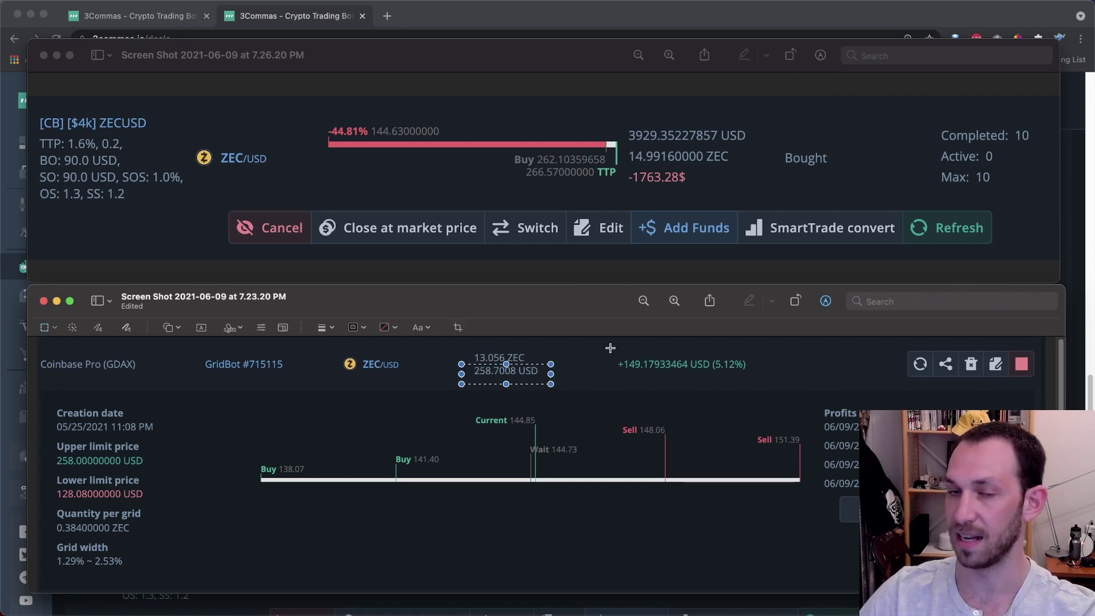
left_click_drag(610, 348, 757, 379)
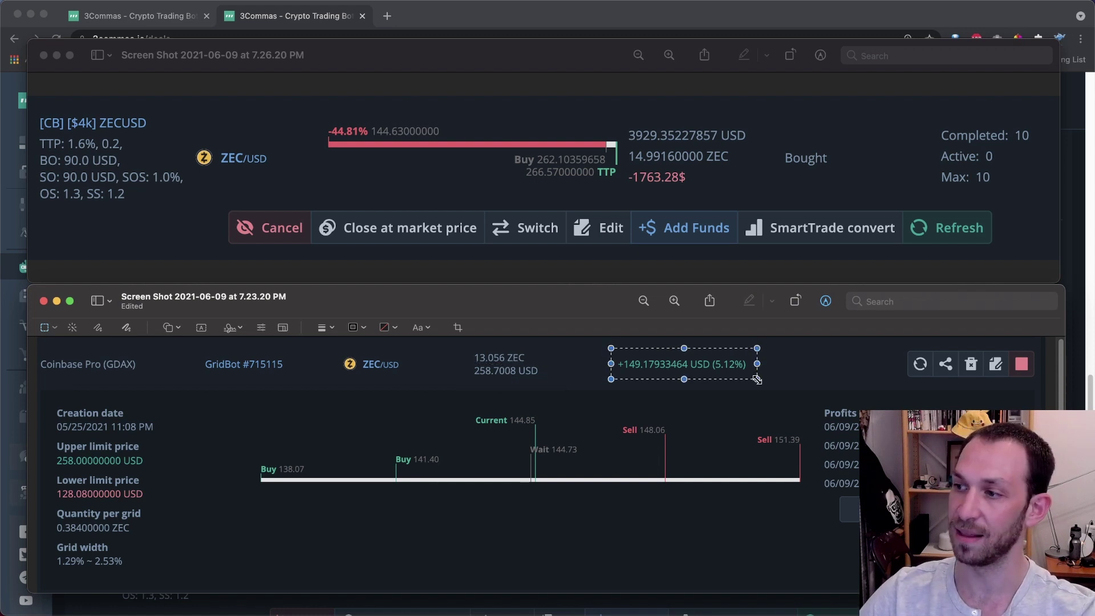
left_click(802, 375)
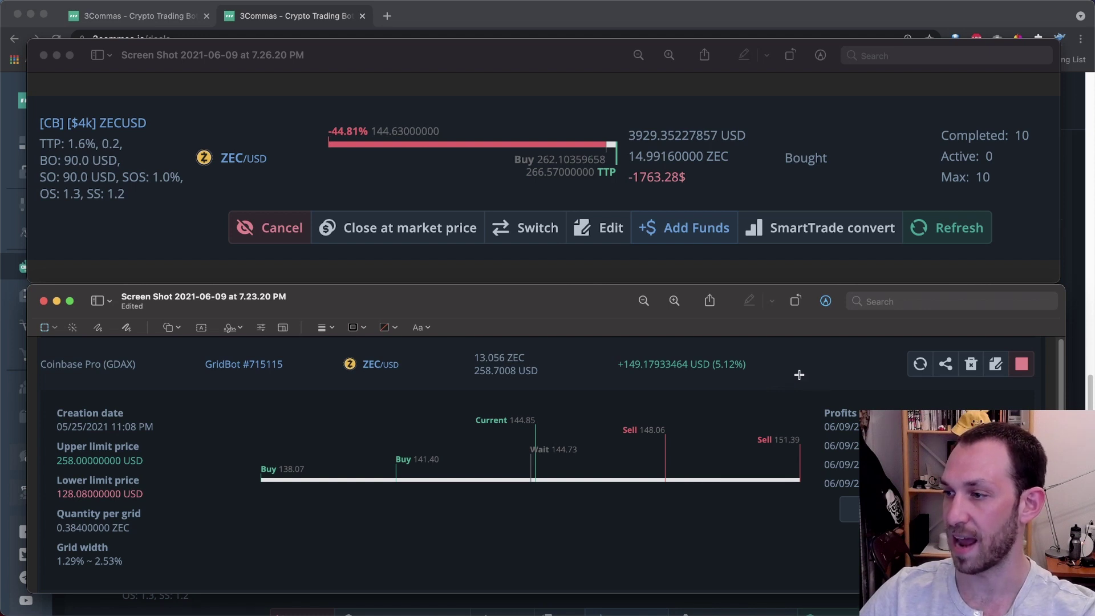
Compute (13.056*144.85)+258.7008+149.179 in Spotlight, giving 2,299.0414.
key("super+space")
type("(13.")
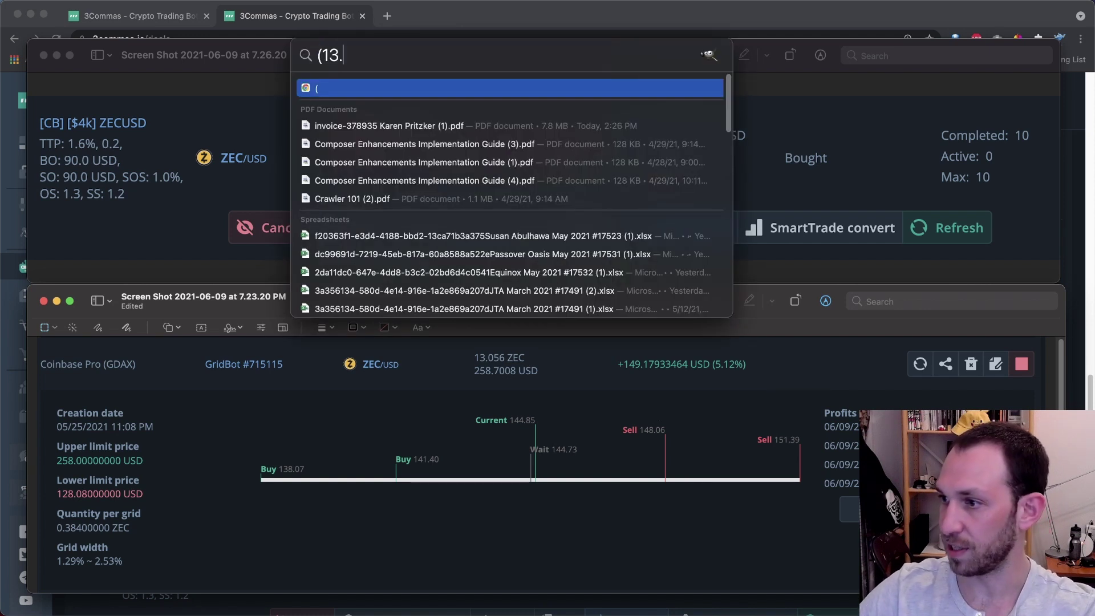
type("056")
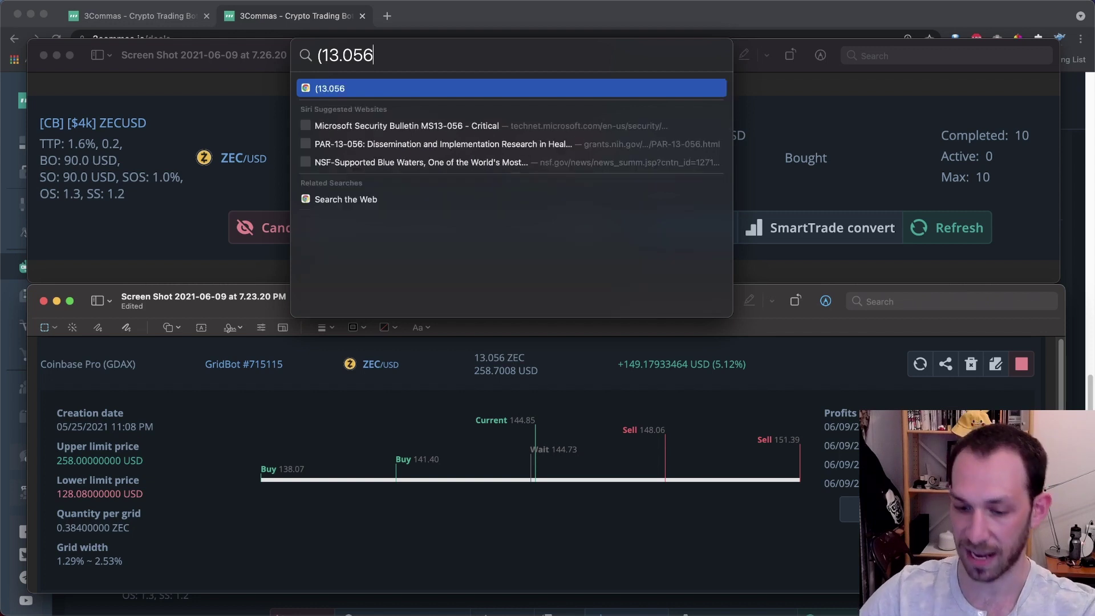
type("*")
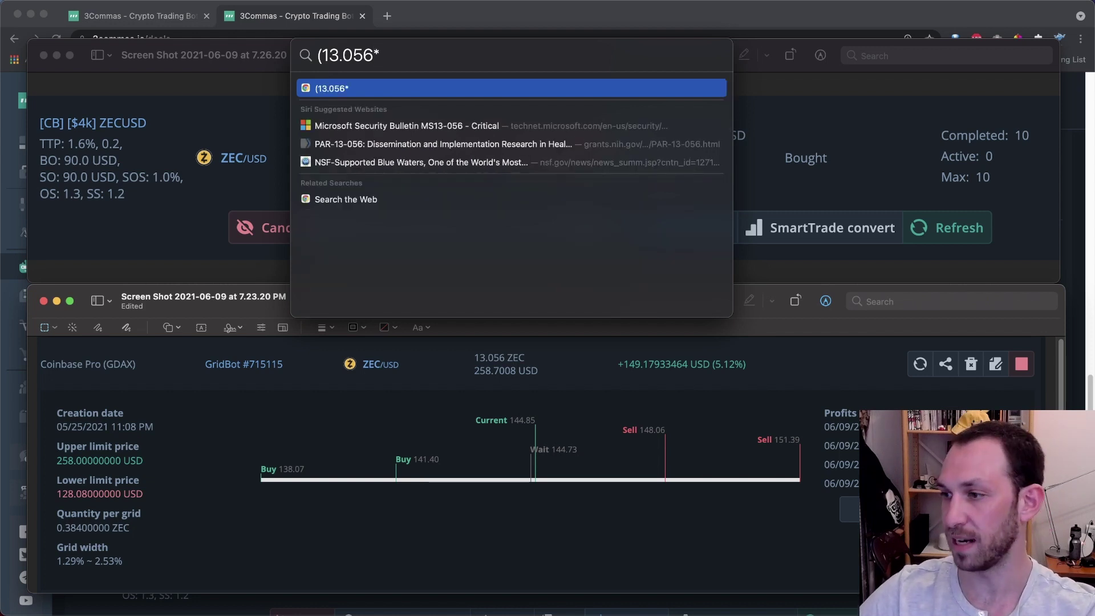
key("Escape")
left_click_drag(452, 402, 546, 428)
key("super+space")
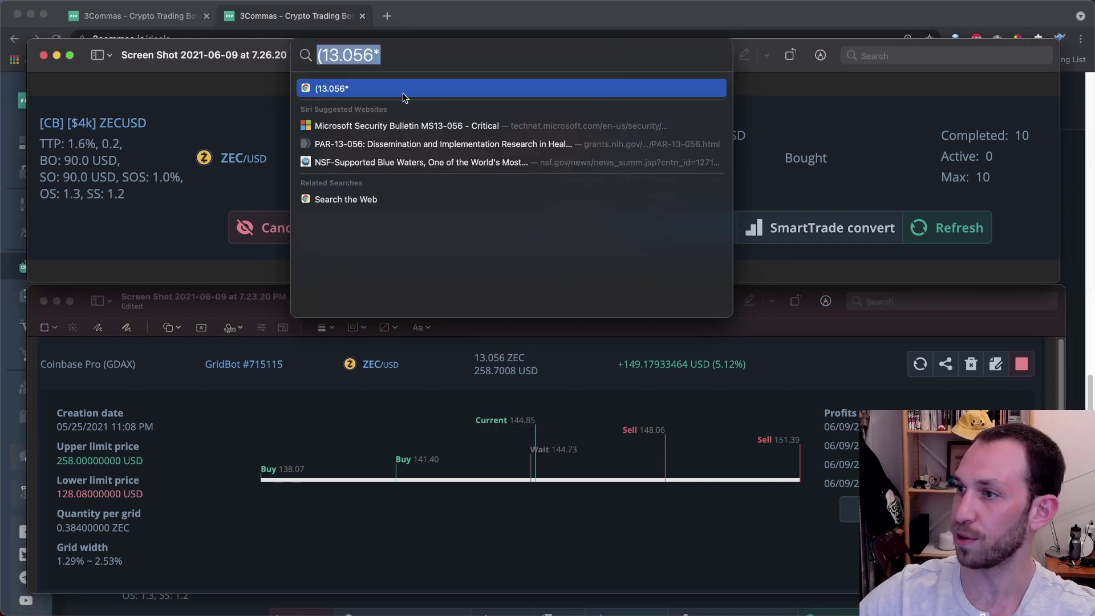
key("Right")
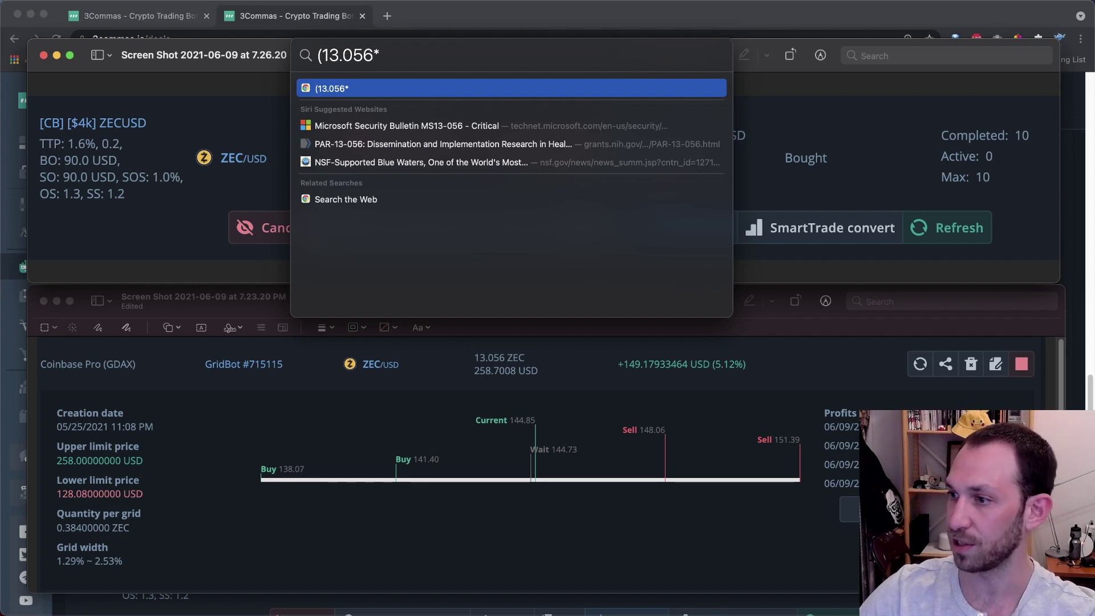
type("144.85")
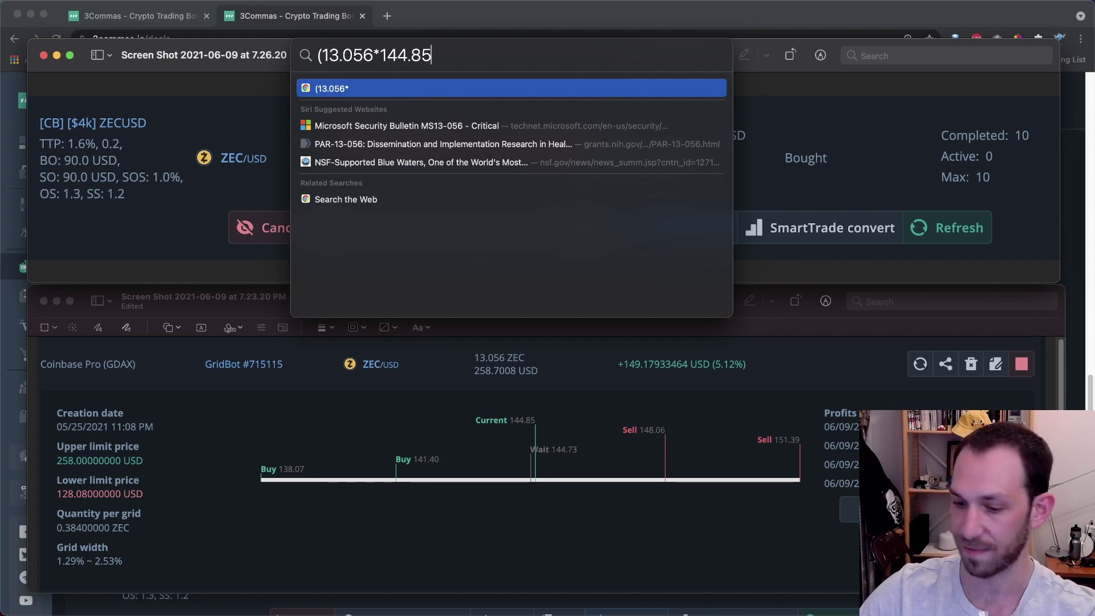
type(")")
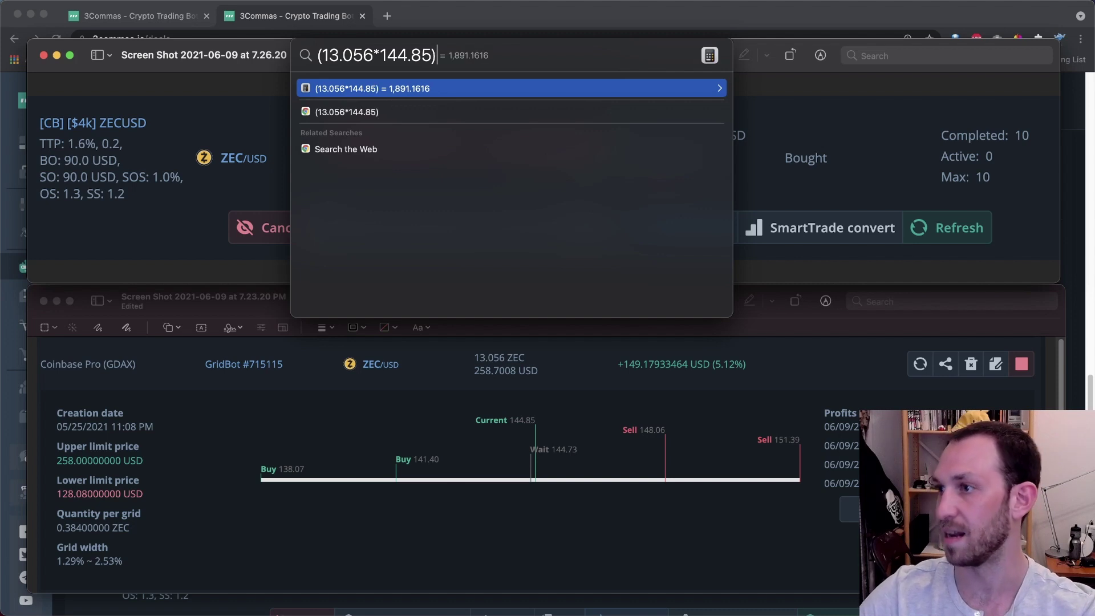
type("+")
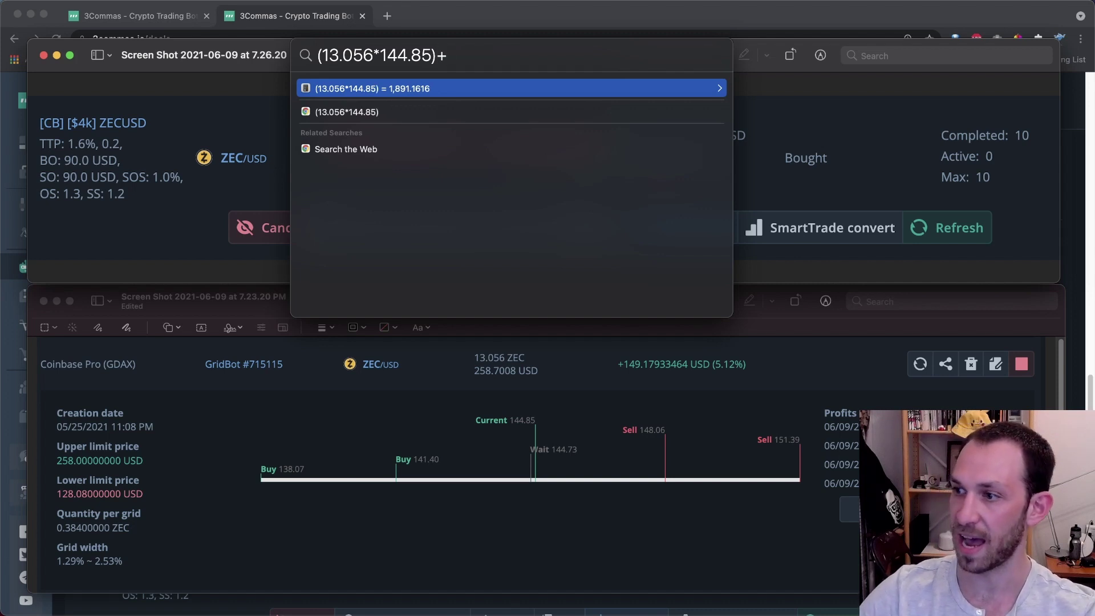
type("258.")
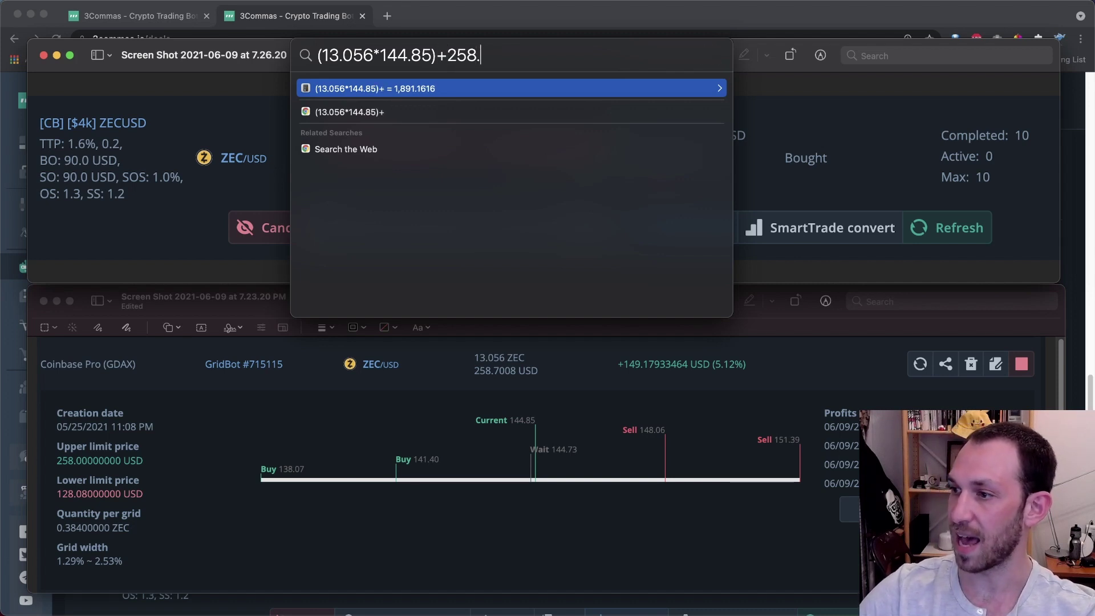
type("7008")
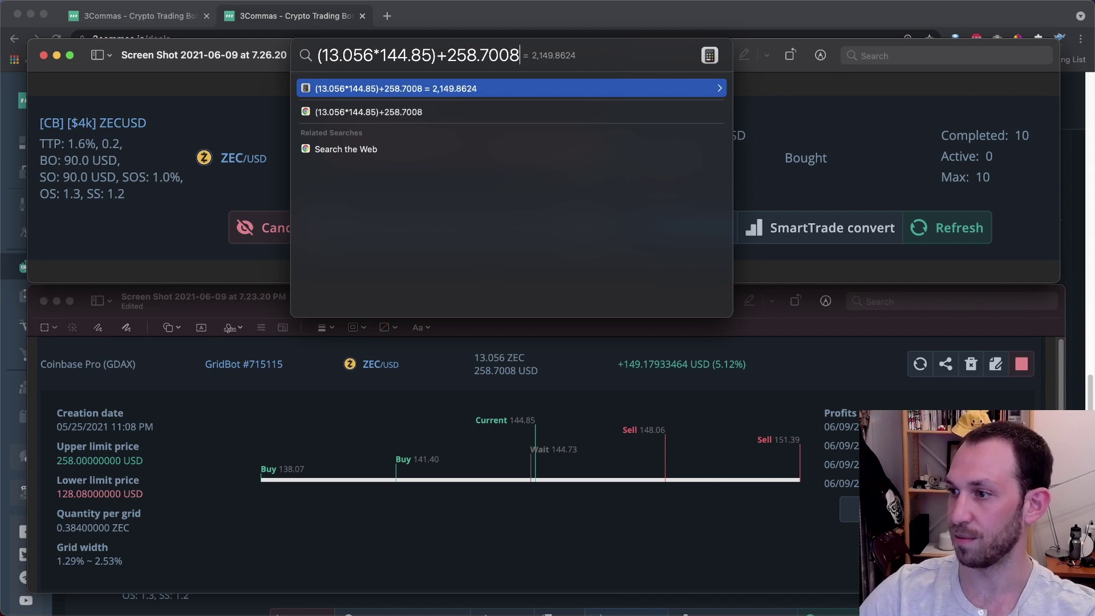
type("+149")
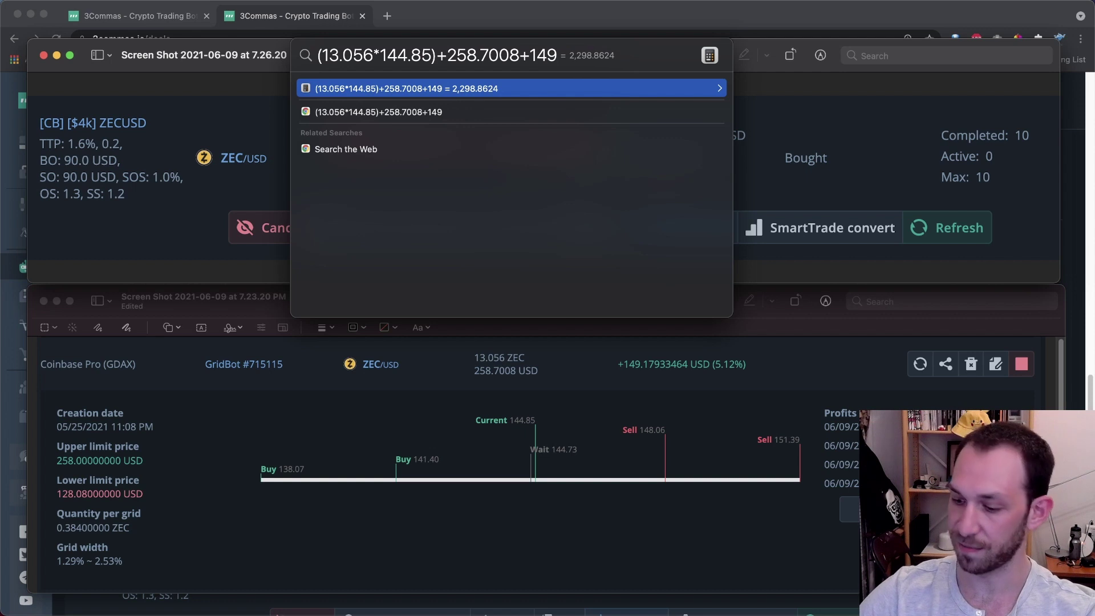
type(".1")
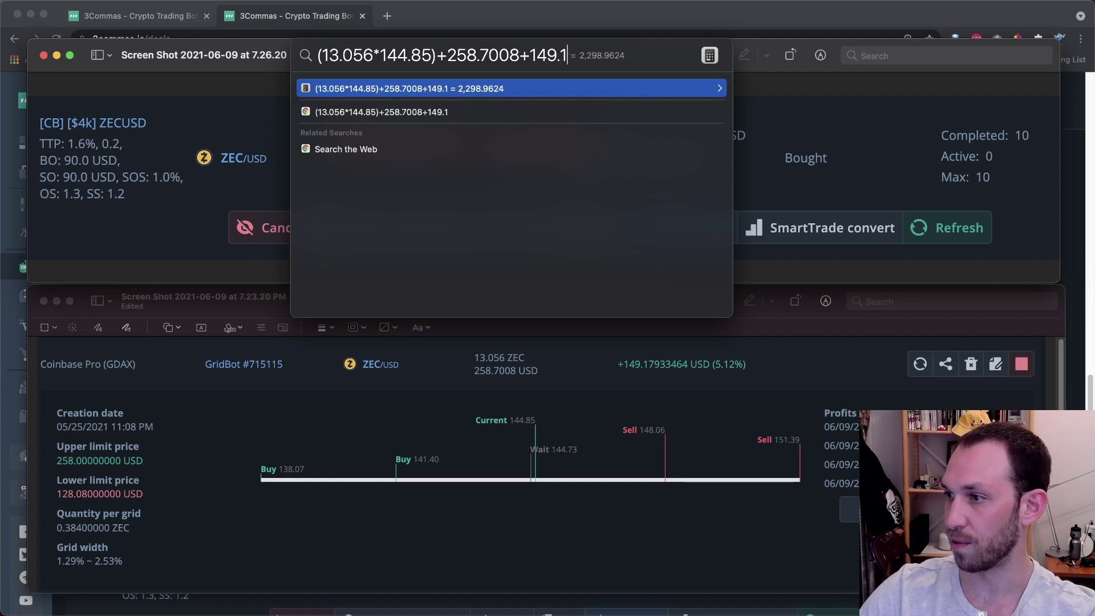
type("79")
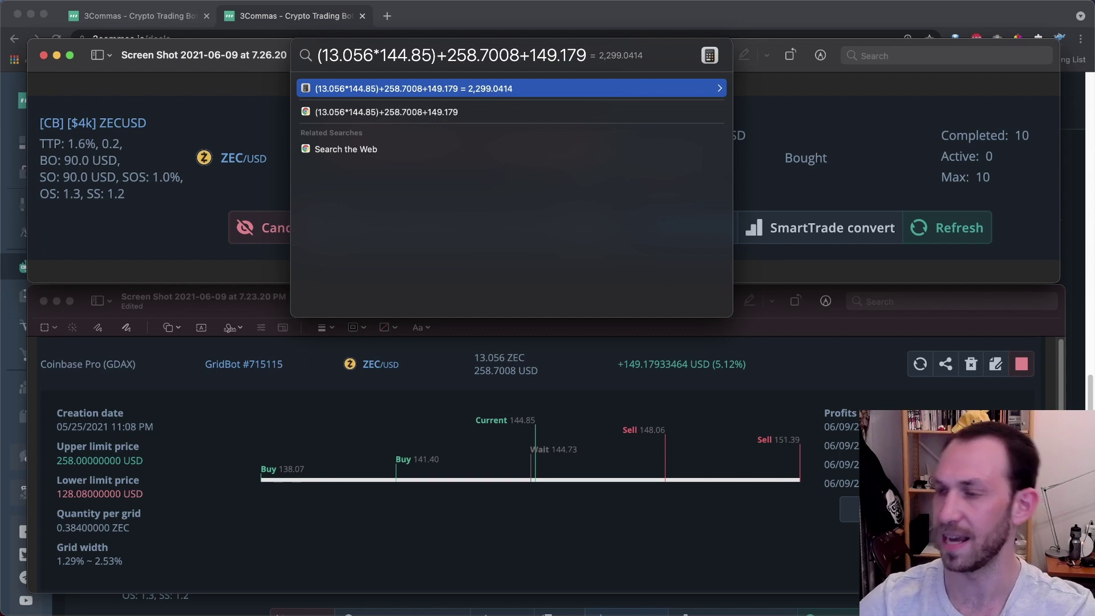
mouse_move(671, 235)
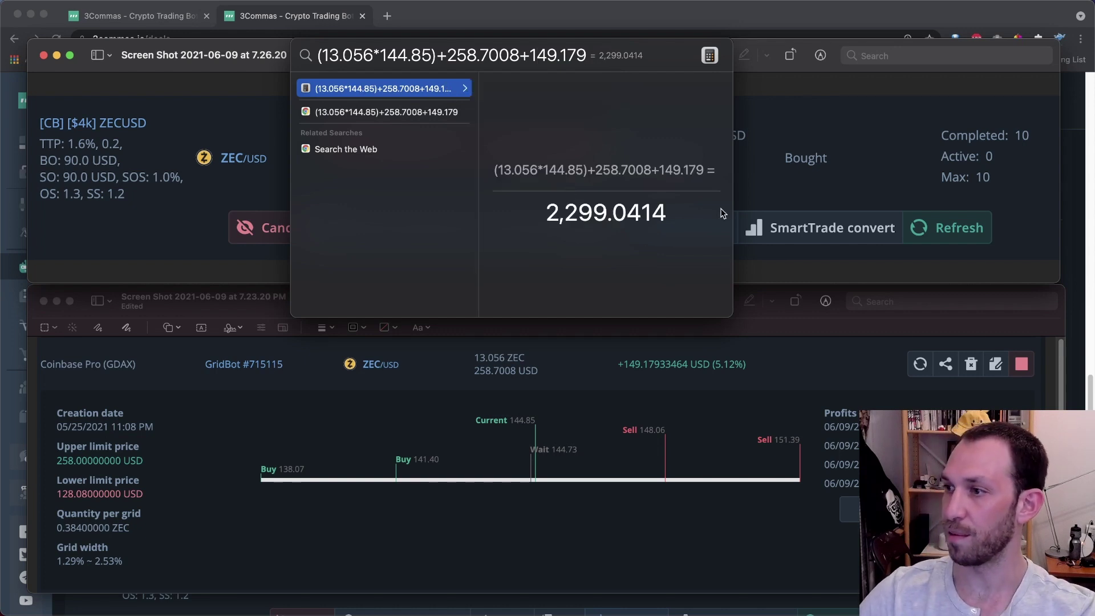
Open 2,299.0414 in Calculator, then outline the DCA deal's -1763.28$ loss.
left_click(383, 92)
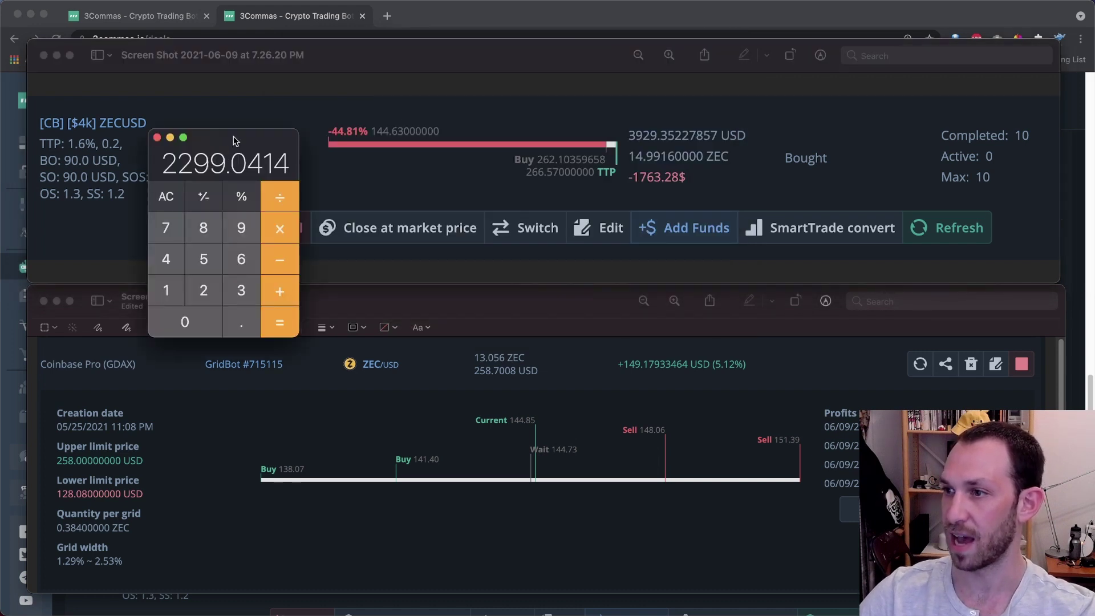
left_click_drag(237, 141, 136, 74)
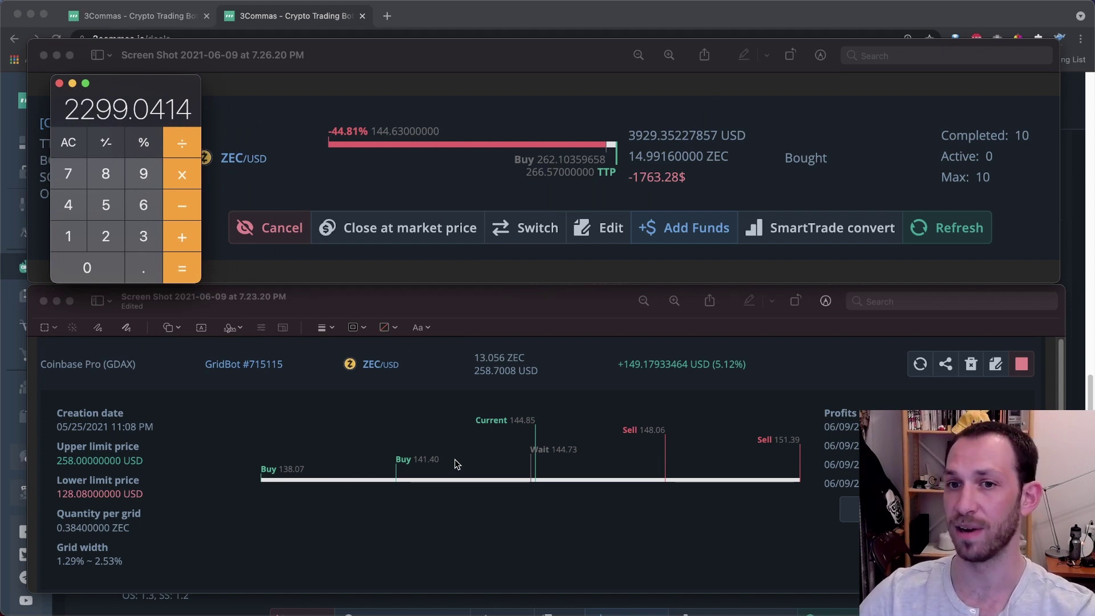
key("cmd+Tab")
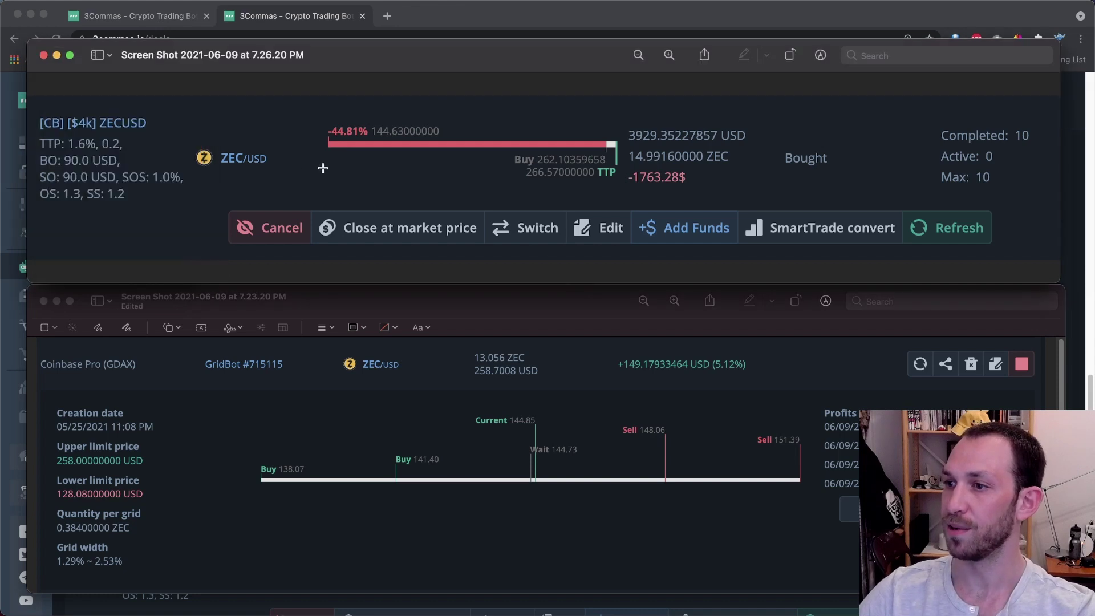
left_click_drag(657, 177, 687, 185)
Compute 3929.35-1763.28 in Spotlight and select the 2,166.07 result.
key("cmd+space")
type("3929")
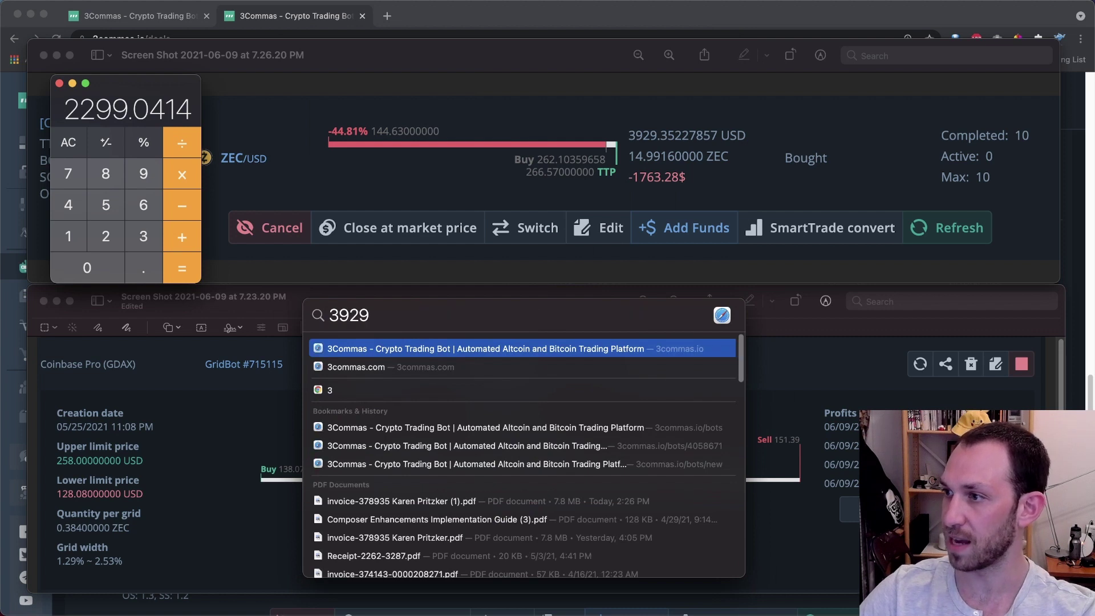
type(".35-17")
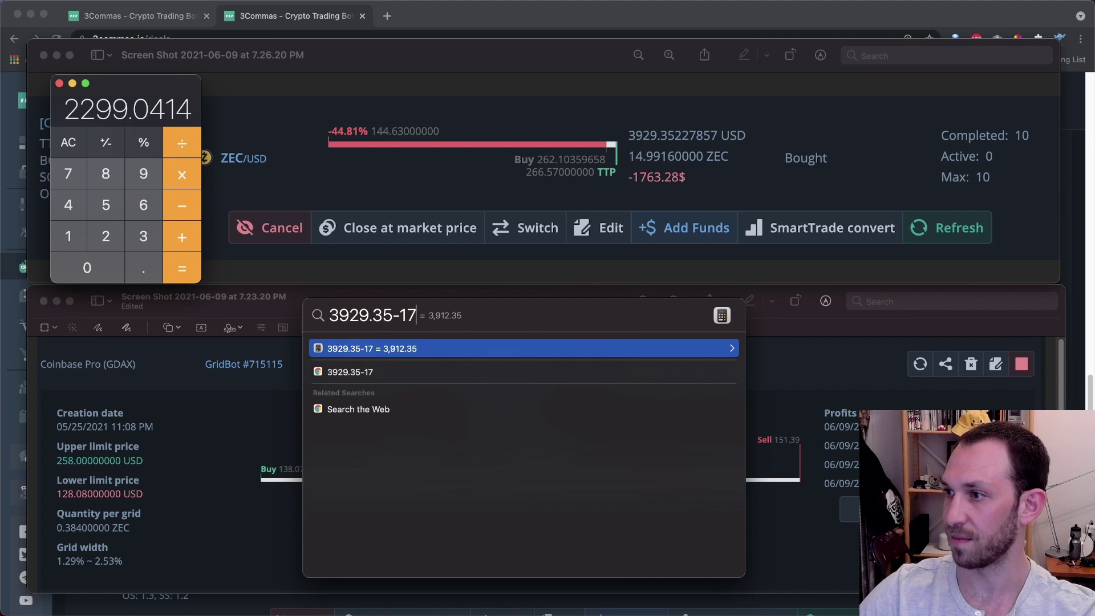
type("63.28")
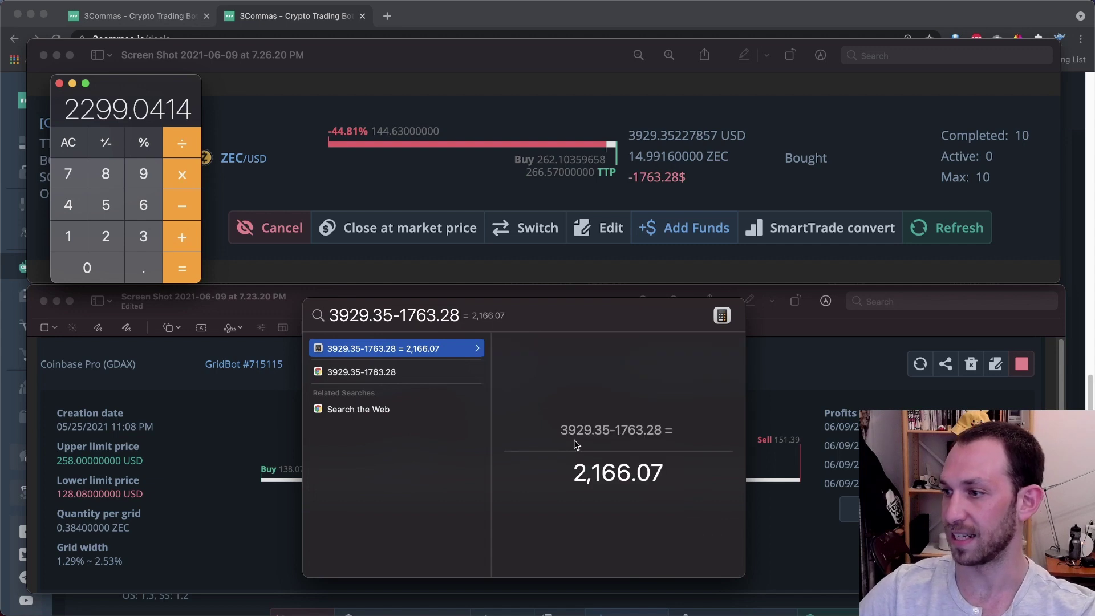
double_click(574, 472)
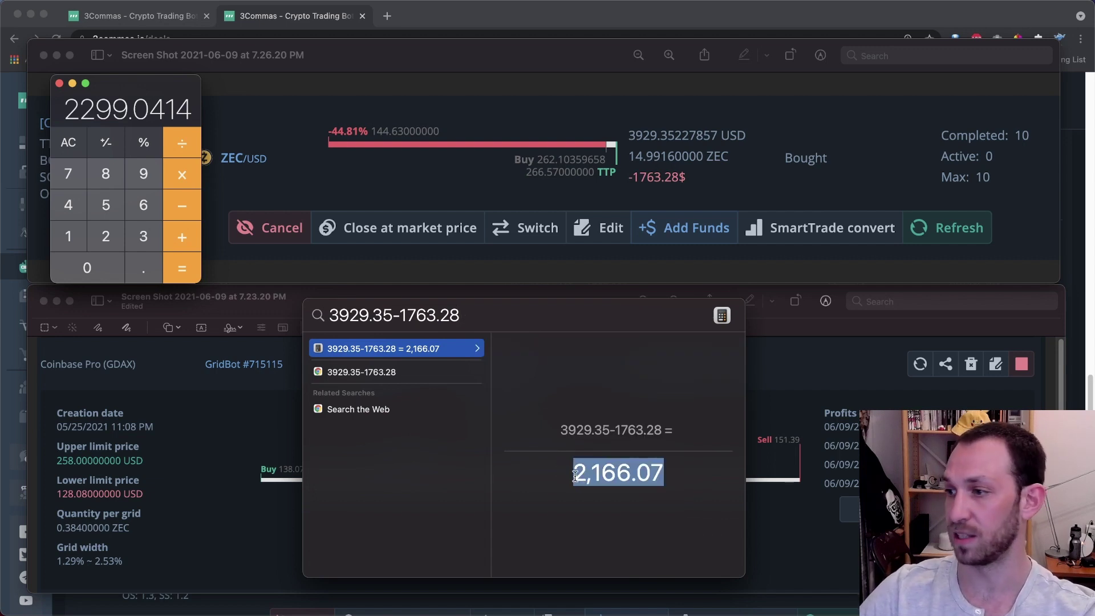
left_click(576, 476)
left_click_drag(576, 476, 661, 472)
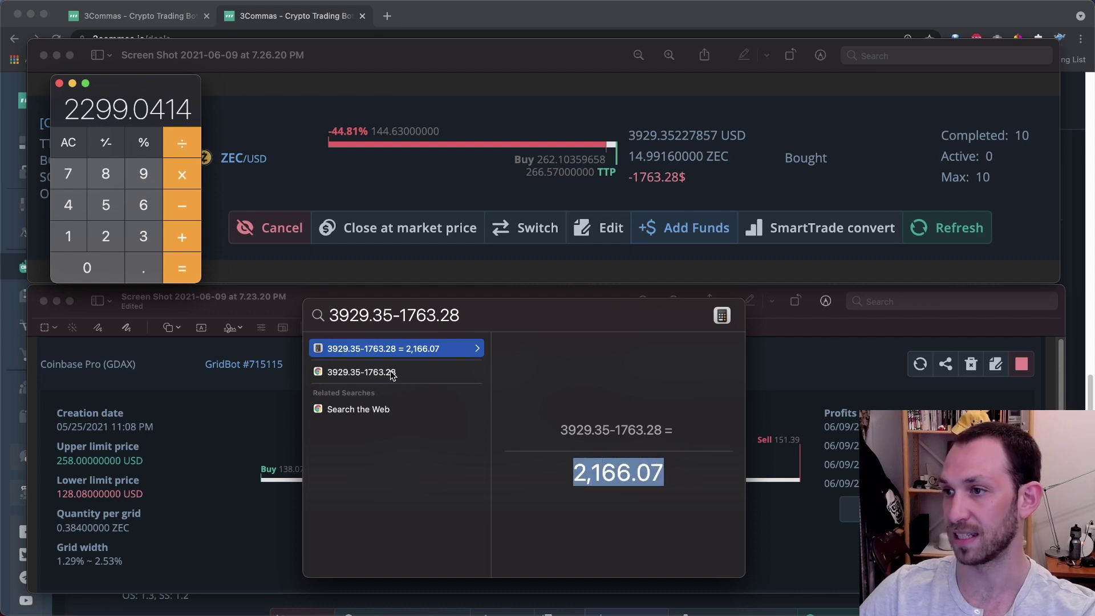
left_click(70, 112)
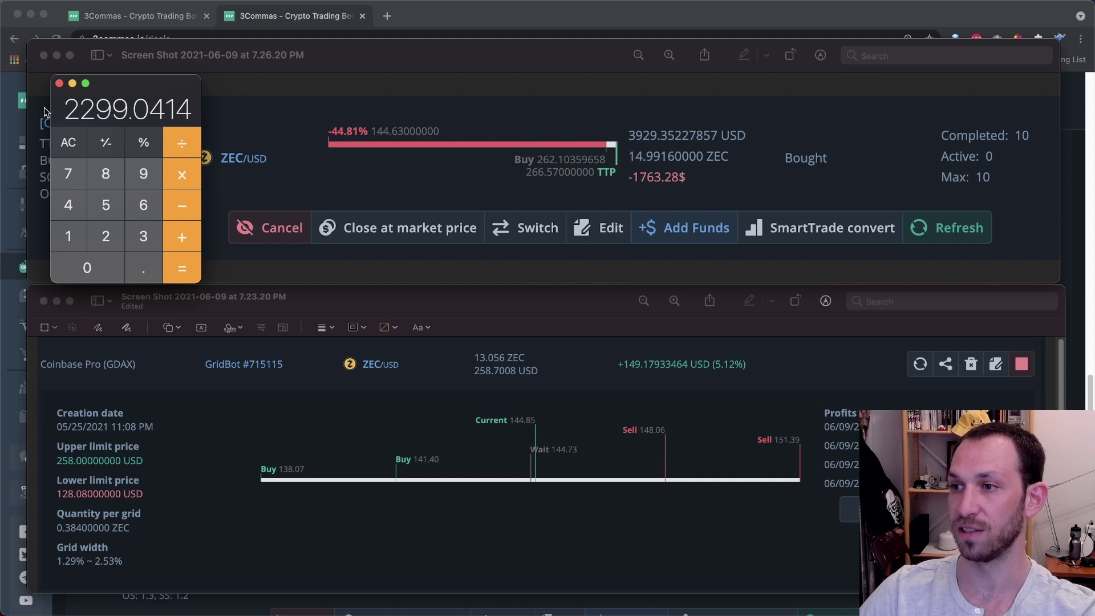
Subtract 2166 from 2299.0414 in Calculator to get 133.0414.
left_click_drag(162, 85, 210, 102)
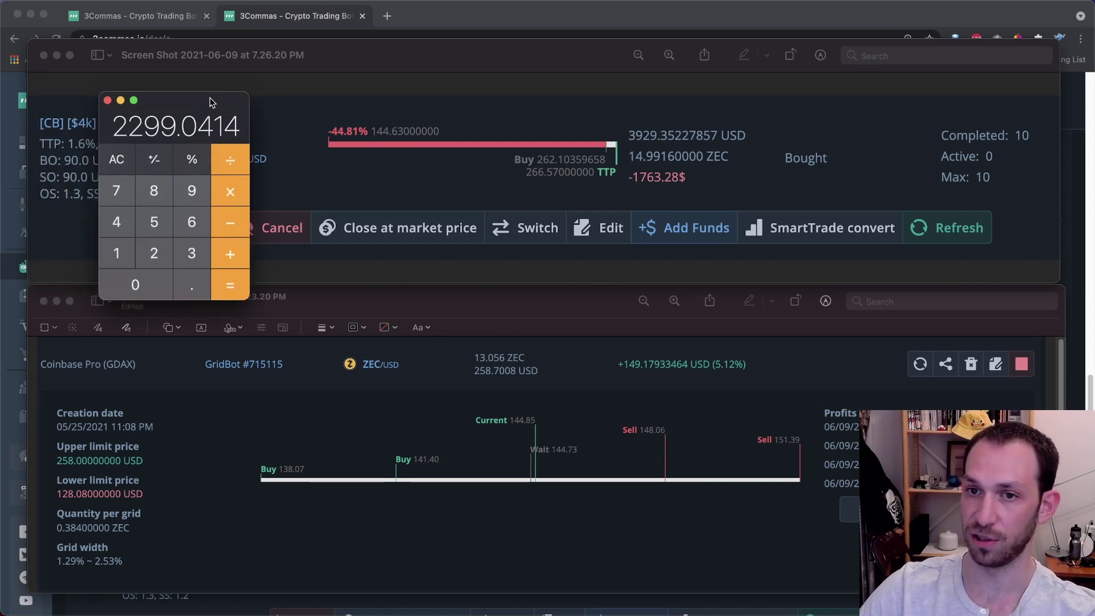
key("minus")
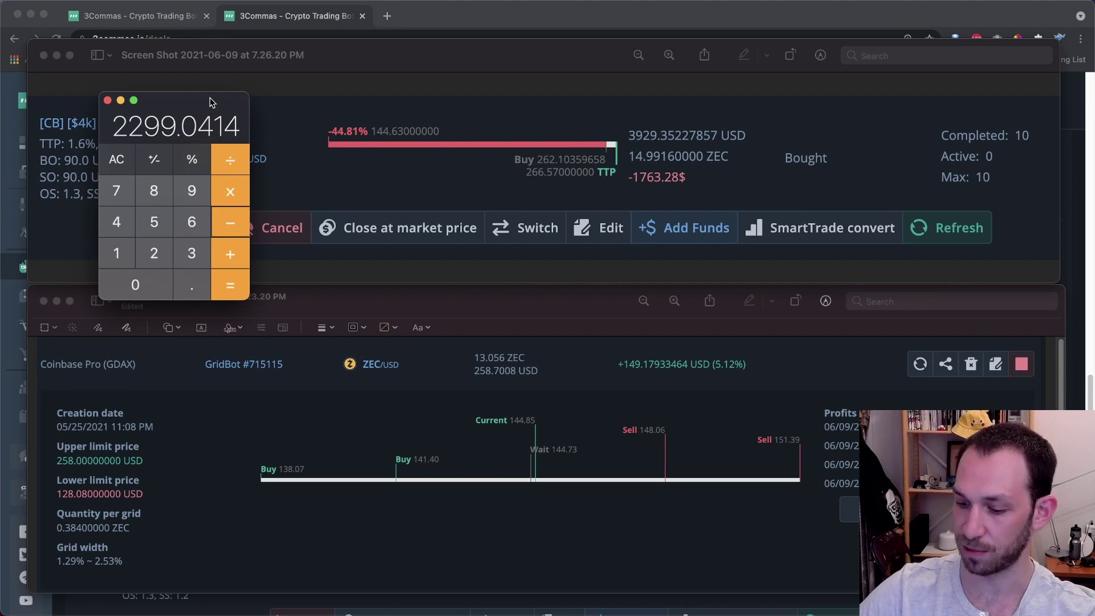
type("2166")
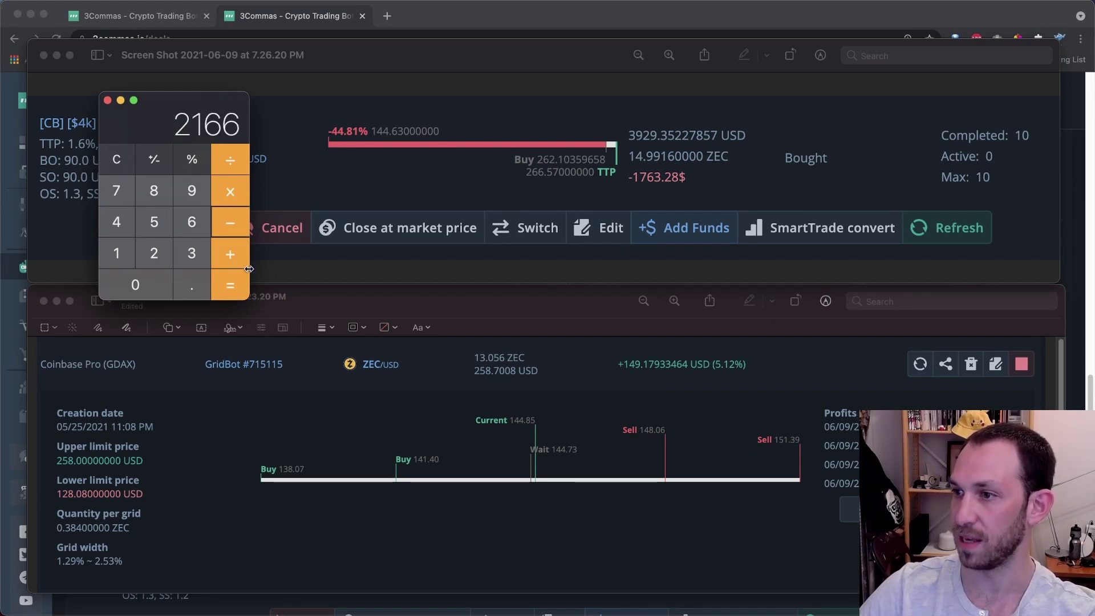
left_click(231, 286)
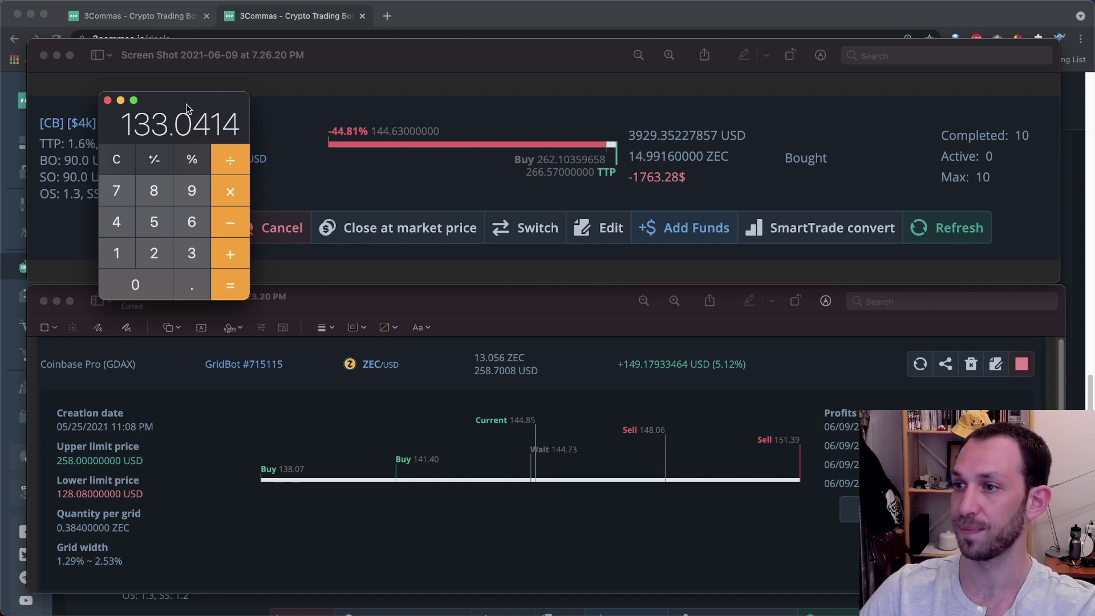
left_click(305, 158)
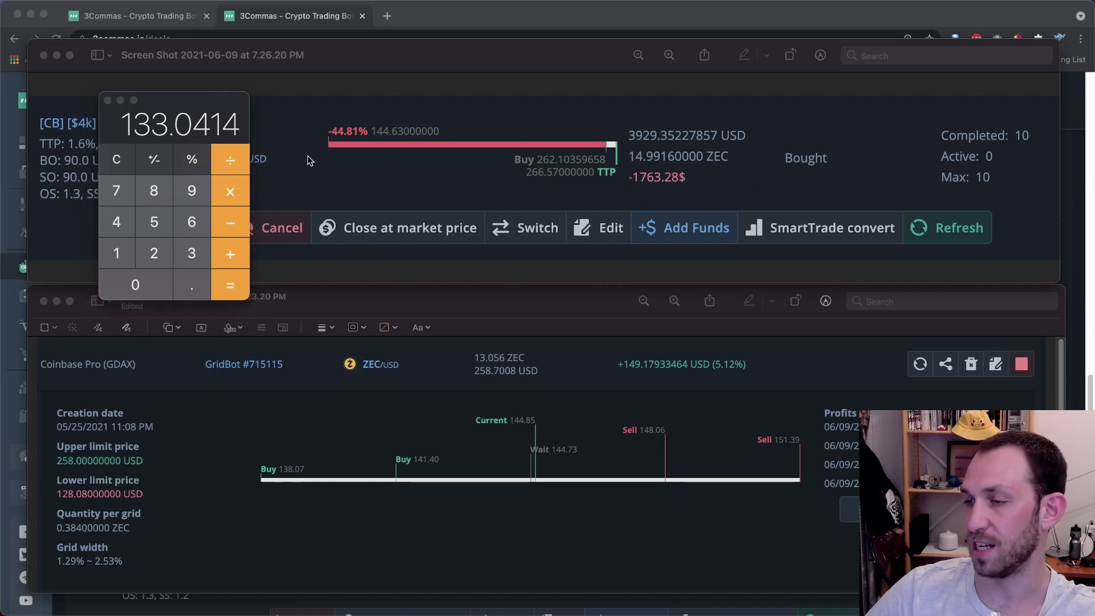